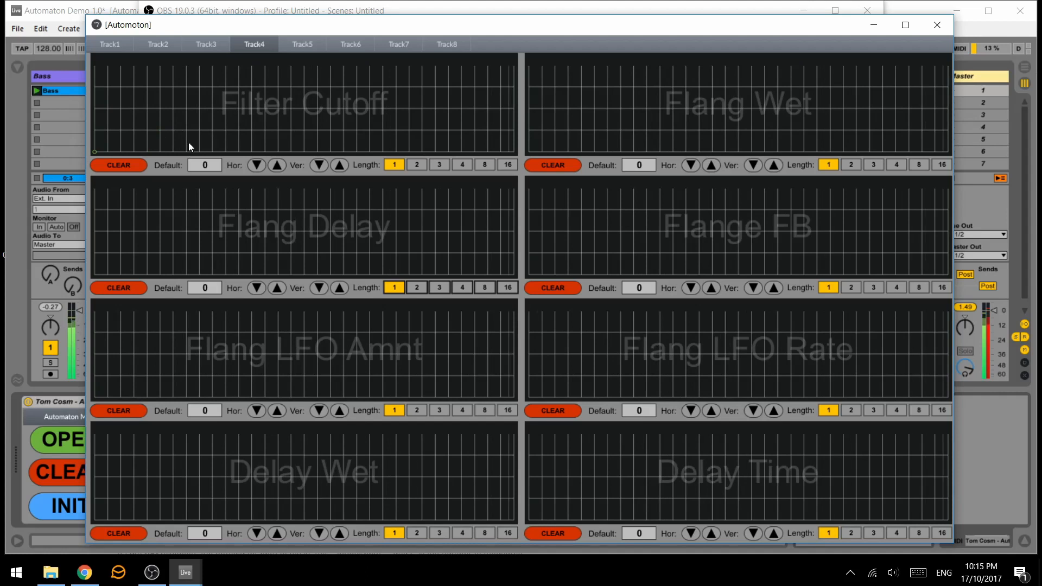
# Draw a Filter Cutoff envelope on Track4 with a quarter-height peak, a half-height peak and a closing plateau at half height.
pyautogui.click(186, 151)
pyautogui.click(226, 130)
pyautogui.click(291, 151)
pyautogui.click(356, 109)
pyautogui.click(435, 152)
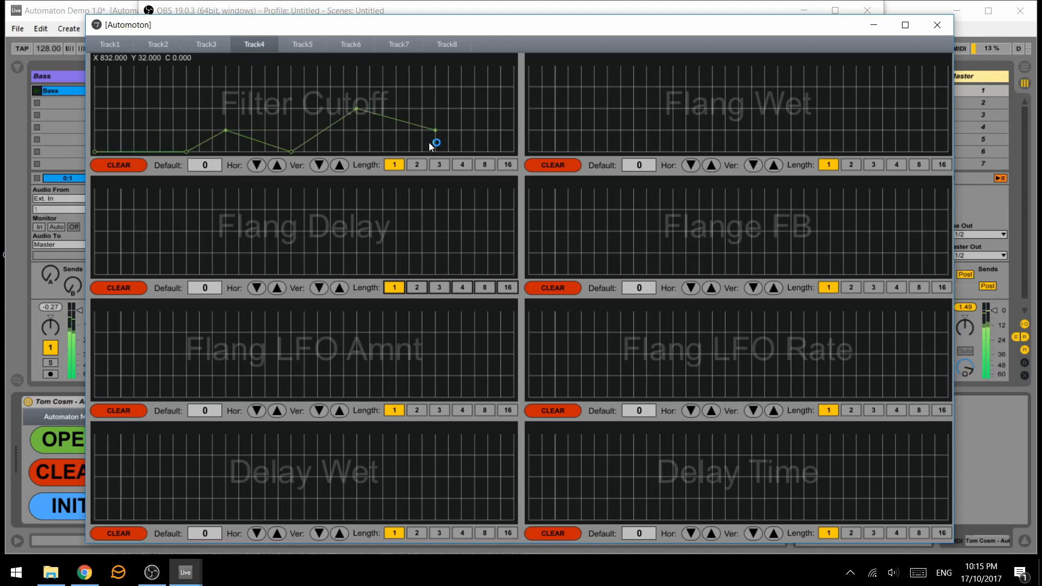
pyautogui.click(461, 108)
pyautogui.click(499, 108)
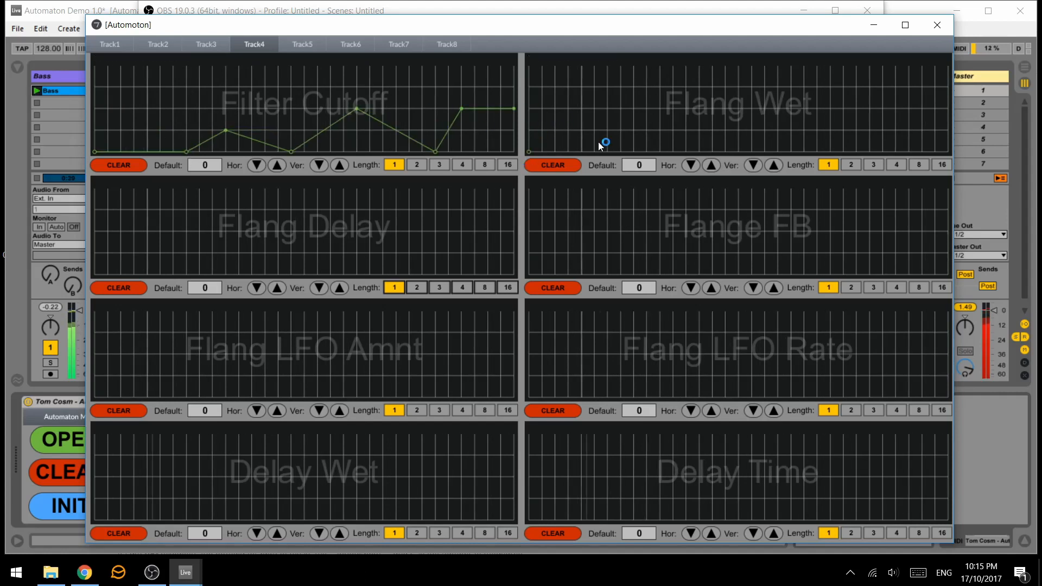
# Draw a Flang Wet ramp from zero to maximum, bend it exponentially, adjust the horizontal grid and set the length to 3.
pyautogui.click(948, 66)
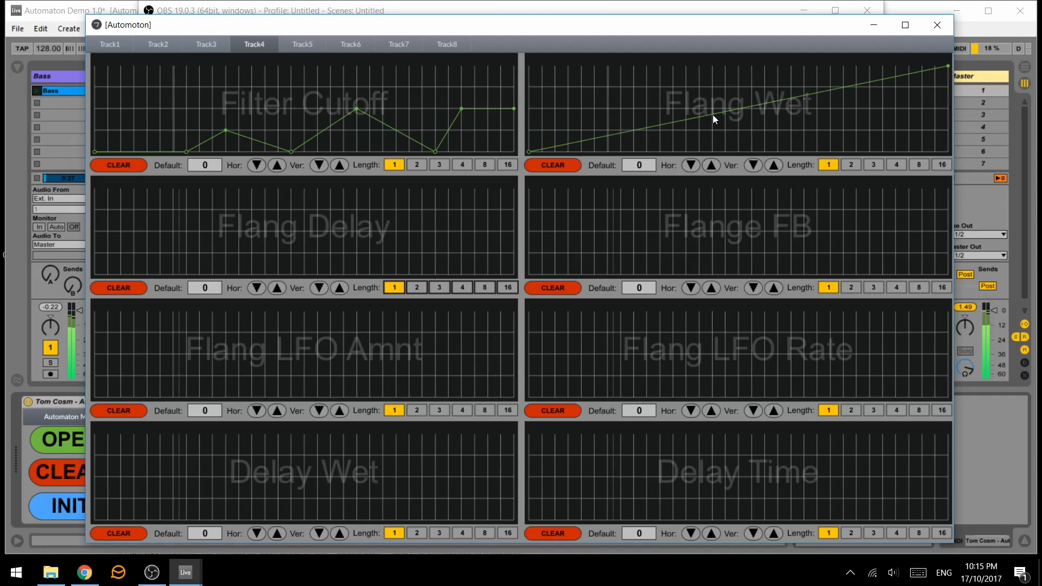
pyautogui.moveTo(712, 115); pyautogui.dragTo(709, 142)
pyautogui.click(712, 165)
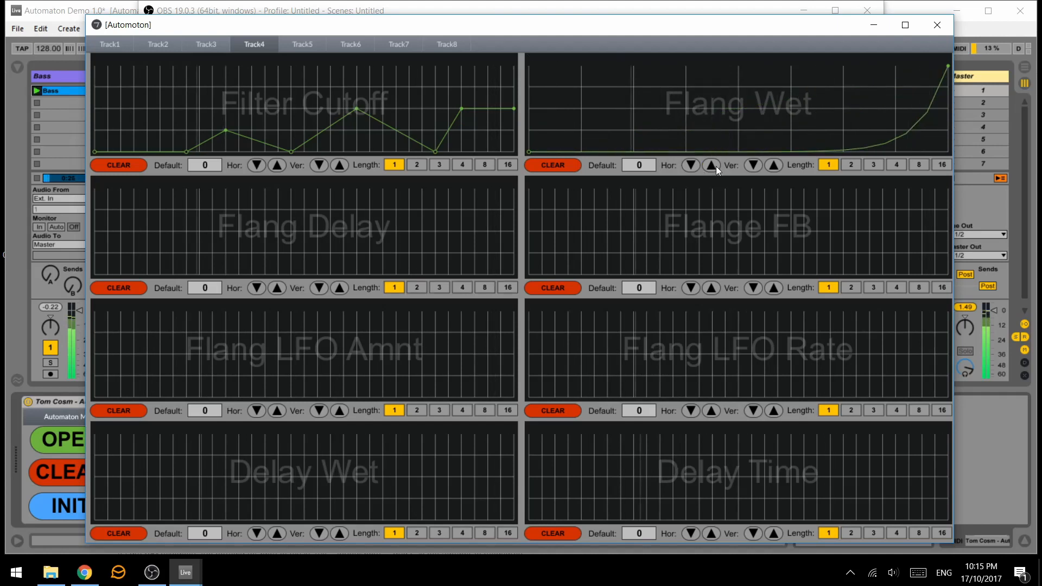
pyautogui.click(878, 165)
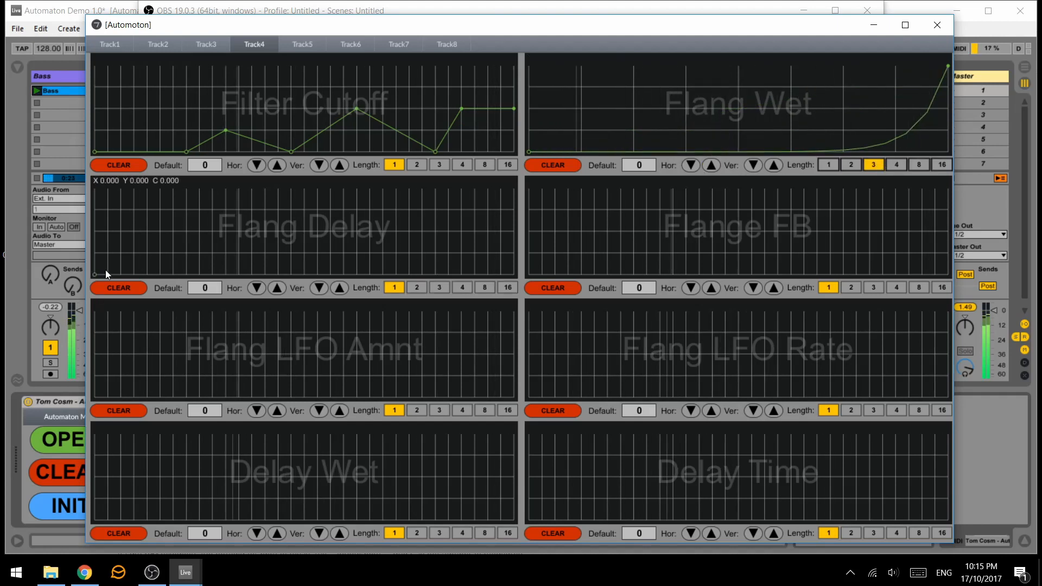
# Draw a zigzag Flang Delay envelope that starts at zero, varies between quarter and half height, and peaks at three-quarter height near the end.
pyautogui.click(200, 232)
pyautogui.click(249, 251)
pyautogui.click(304, 232)
pyautogui.click(354, 232)
pyautogui.click(383, 253)
pyautogui.click(422, 232)
pyautogui.click(448, 210)
pyautogui.click(488, 232)
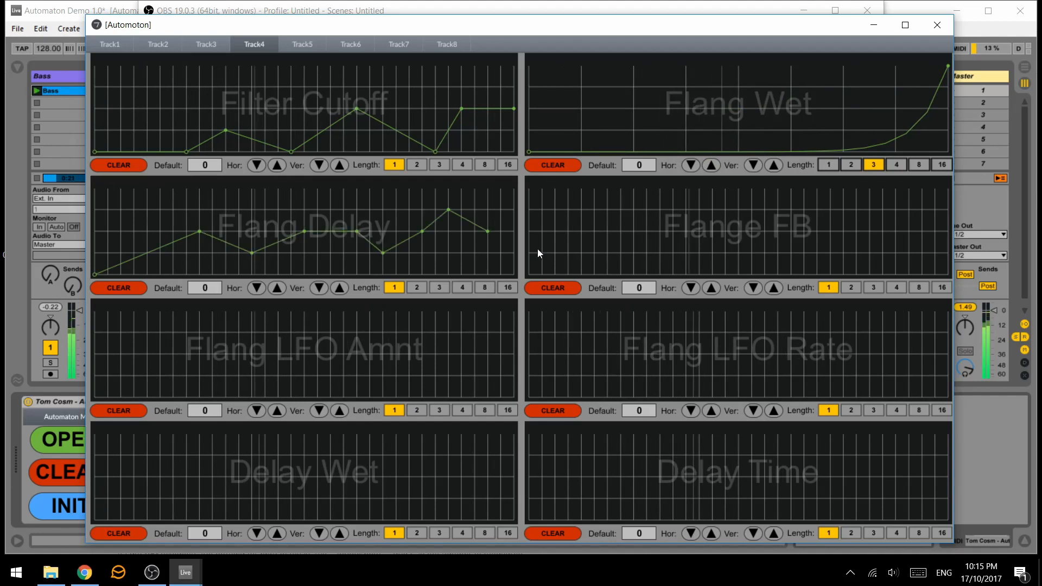
# Draw a three-point Flange FB envelope rising from quarter height to half height and staying level.
pyautogui.click(621, 253)
pyautogui.click(765, 232)
pyautogui.click(843, 232)
# Draw Flang LFO Amnt and Flang LFO Rate envelopes that hold at half height and drop to quarter height at the end.
pyautogui.click(291, 354)
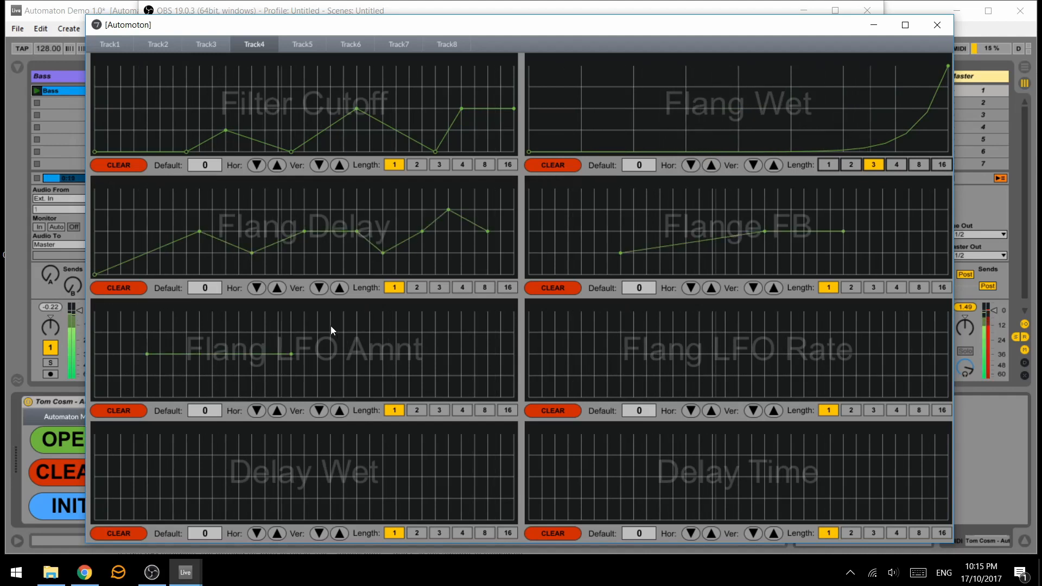
pyautogui.click(422, 354)
pyautogui.click(449, 375)
pyautogui.click(647, 354)
pyautogui.click(818, 354)
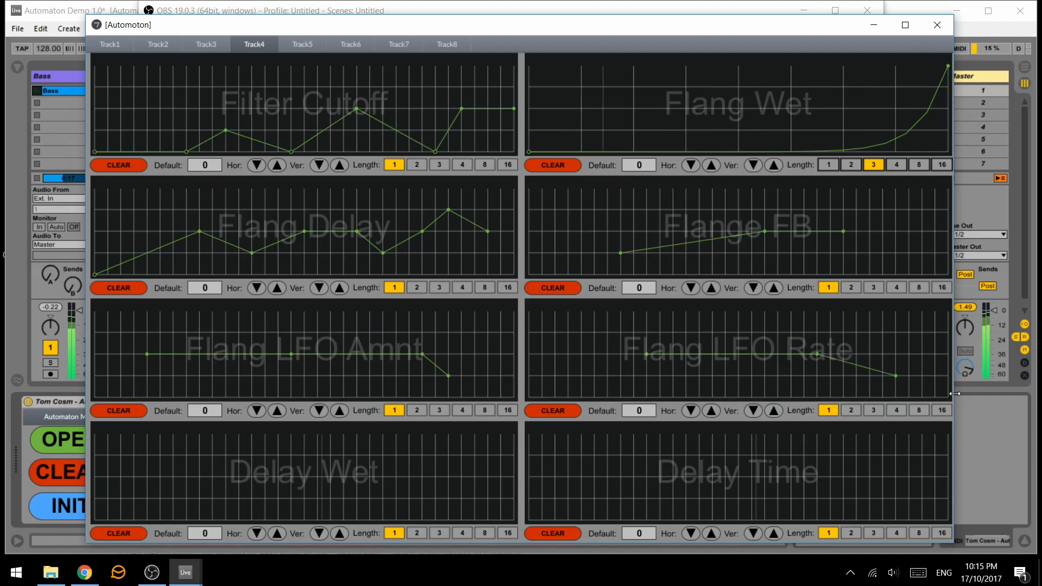
# Inspect the device chain on the Synths track, then reopen the Automoton envelope editor from the 9 MIDI track.
pyautogui.click(1031, 437)
pyautogui.click(256, 76)
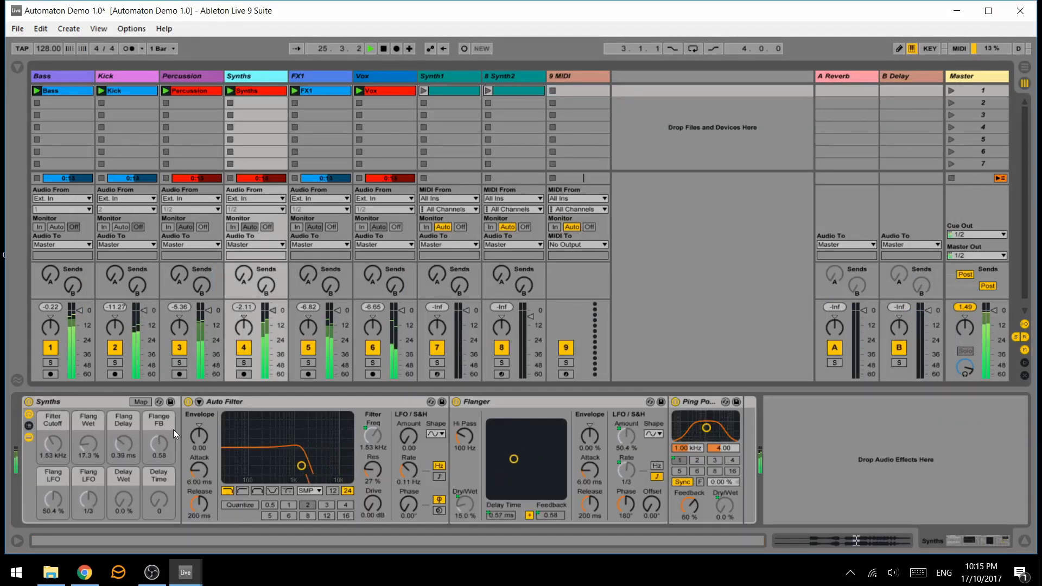
pyautogui.click(568, 77)
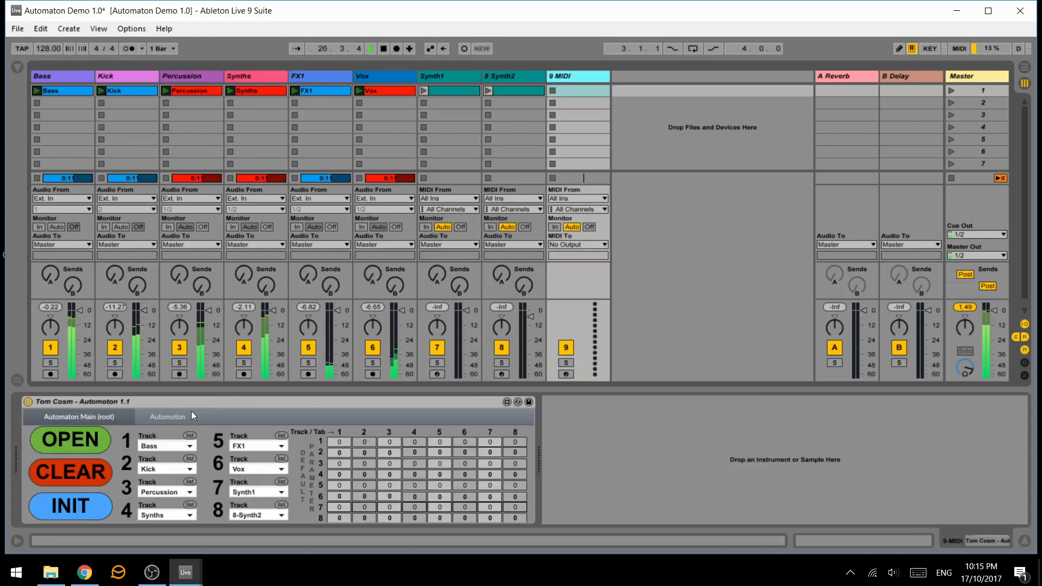
pyautogui.click(63, 439)
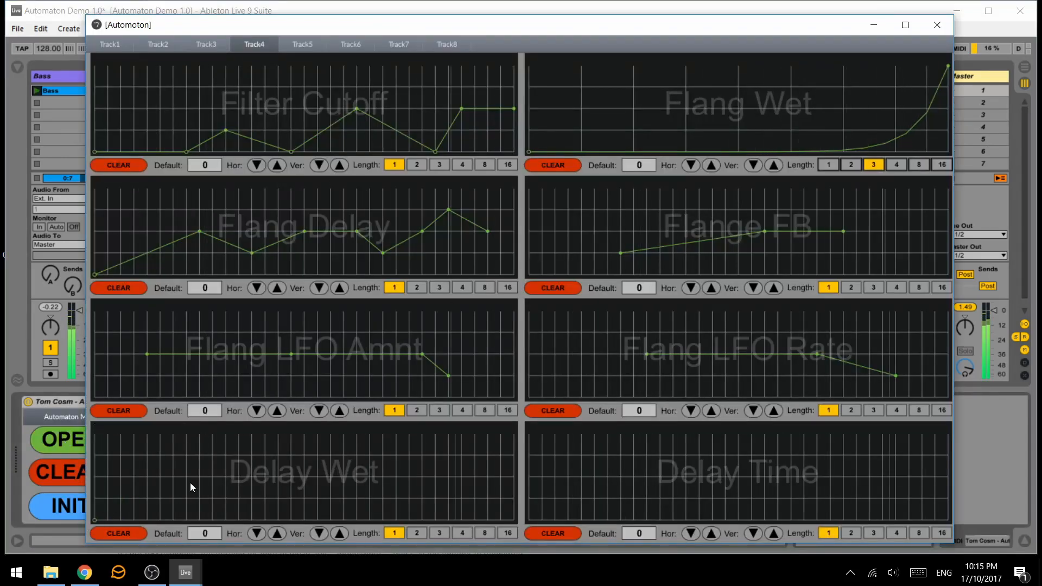
# Draw a Delay Wet envelope that stays at zero, peaks at half height past the middle and returns to zero.
pyautogui.click(252, 519)
pyautogui.click(357, 477)
pyautogui.click(448, 520)
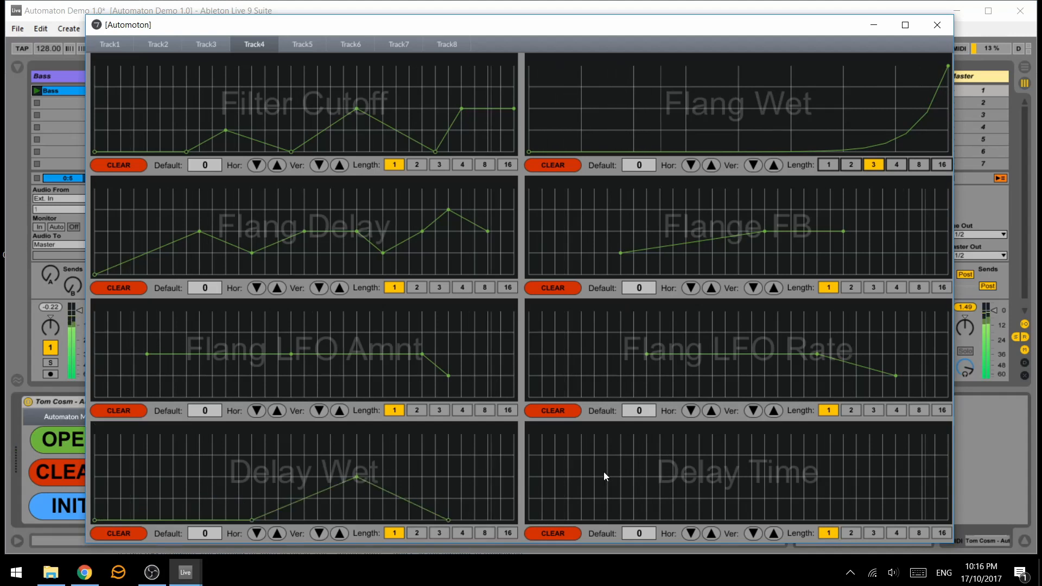
# Draw a Delay Time envelope starting at three-quarter height, alternating between quarter and half height, and ending at zero.
pyautogui.click(555, 455)
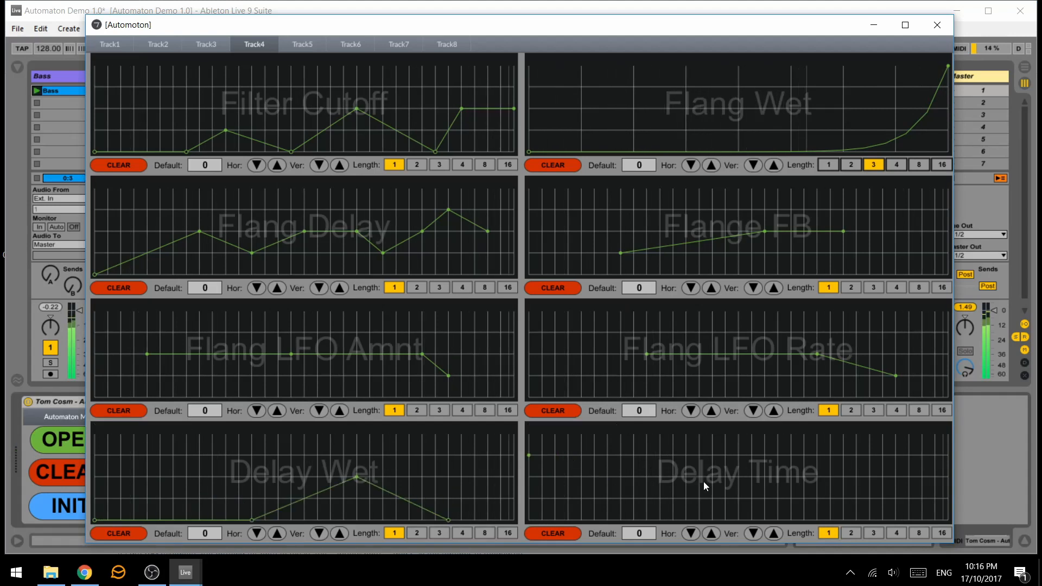
pyautogui.click(686, 499)
pyautogui.click(769, 469)
pyautogui.click(830, 498)
pyautogui.click(869, 477)
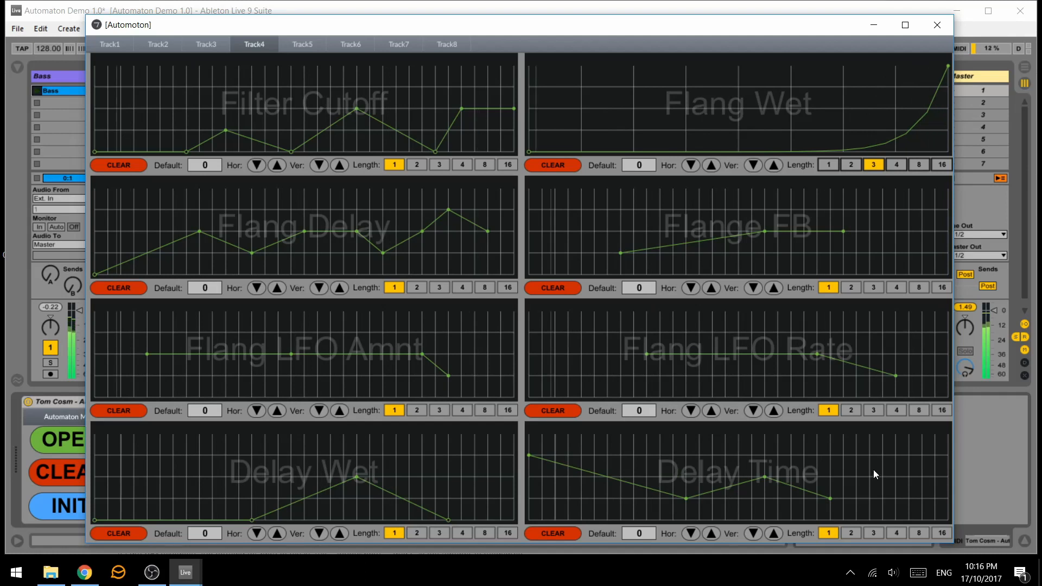
pyautogui.click(917, 494)
pyautogui.click(935, 518)
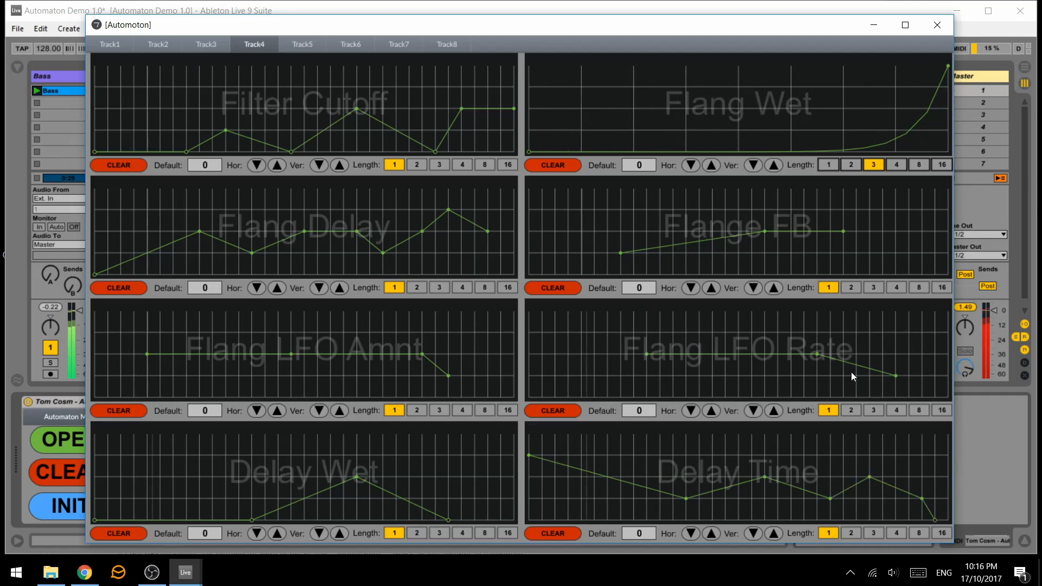
# Close the Automoton envelope editor and delete the 9 MIDI track.
pyautogui.click(923, 30)
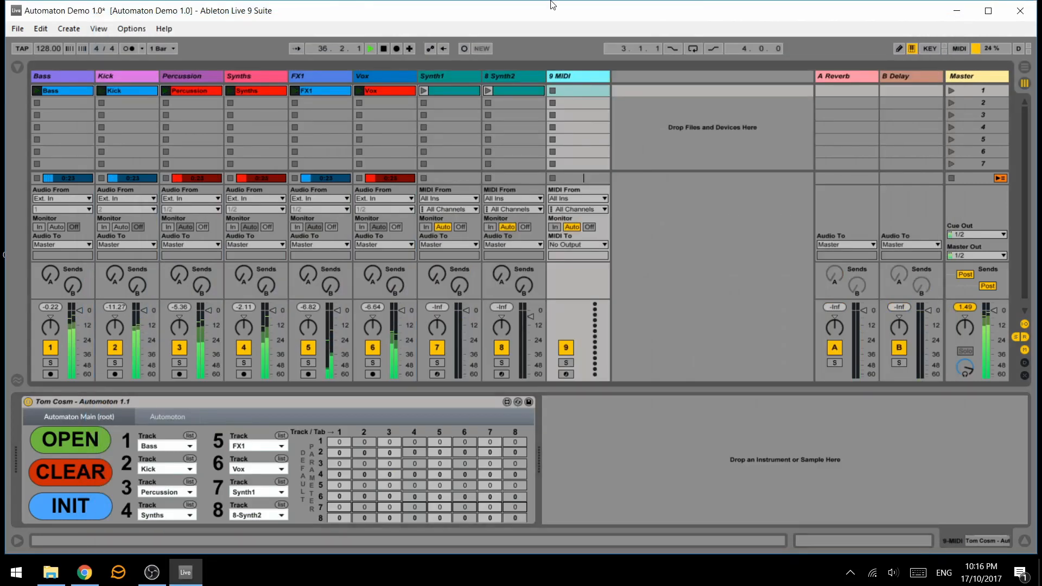
pyautogui.press('Delete')
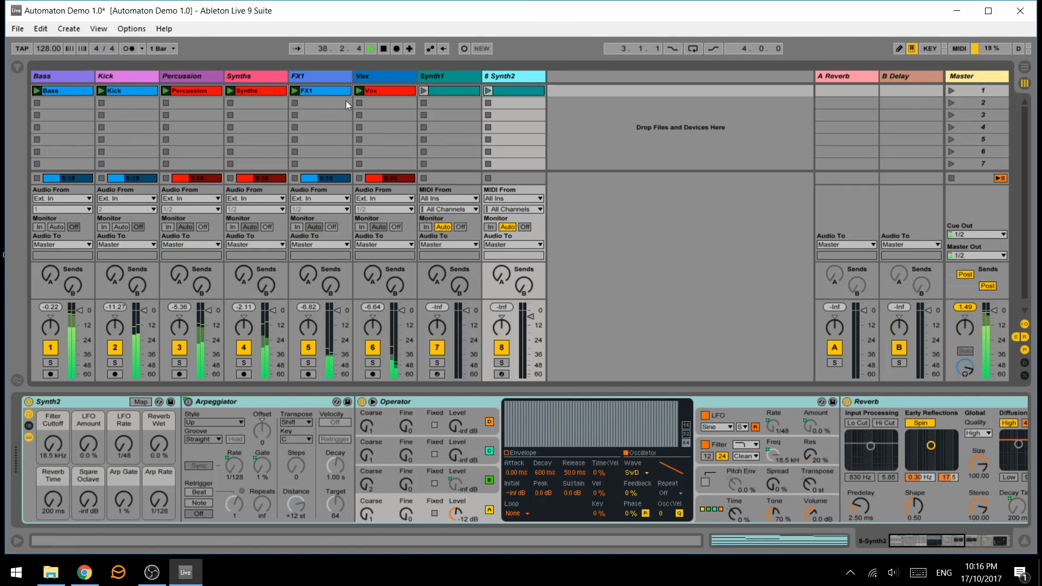
# Launch the first clips of the Synth1 and Synth2 tracks so both play along with the other tracks.
pyautogui.click(421, 89)
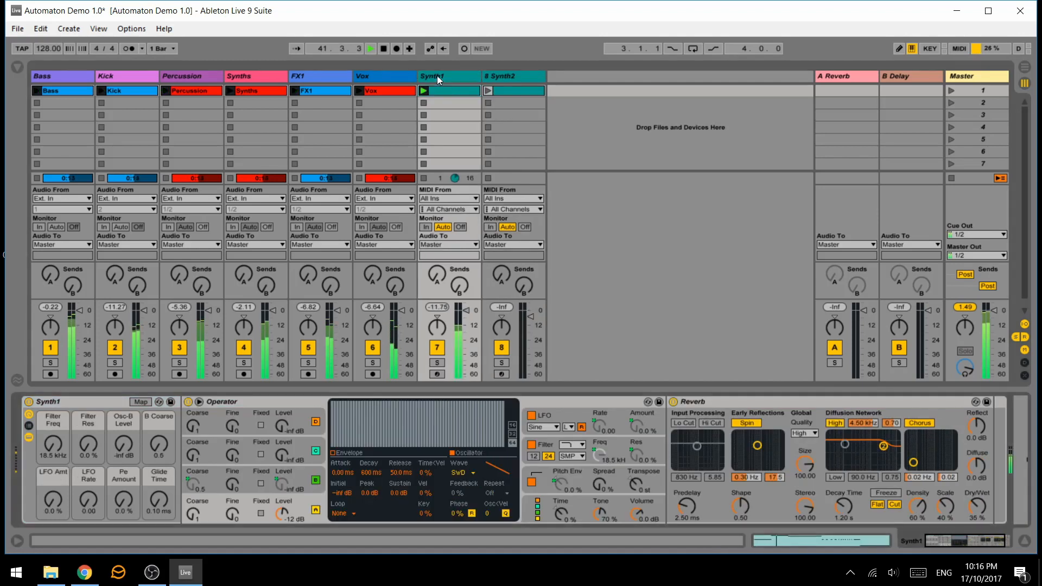
pyautogui.click(490, 90)
pyautogui.click(506, 89)
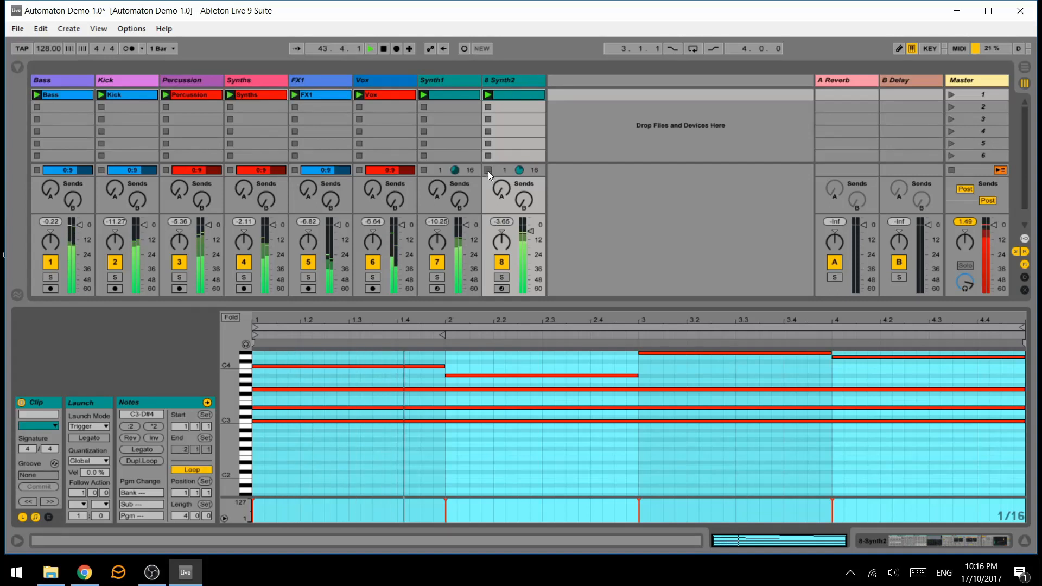
pyautogui.click(489, 96)
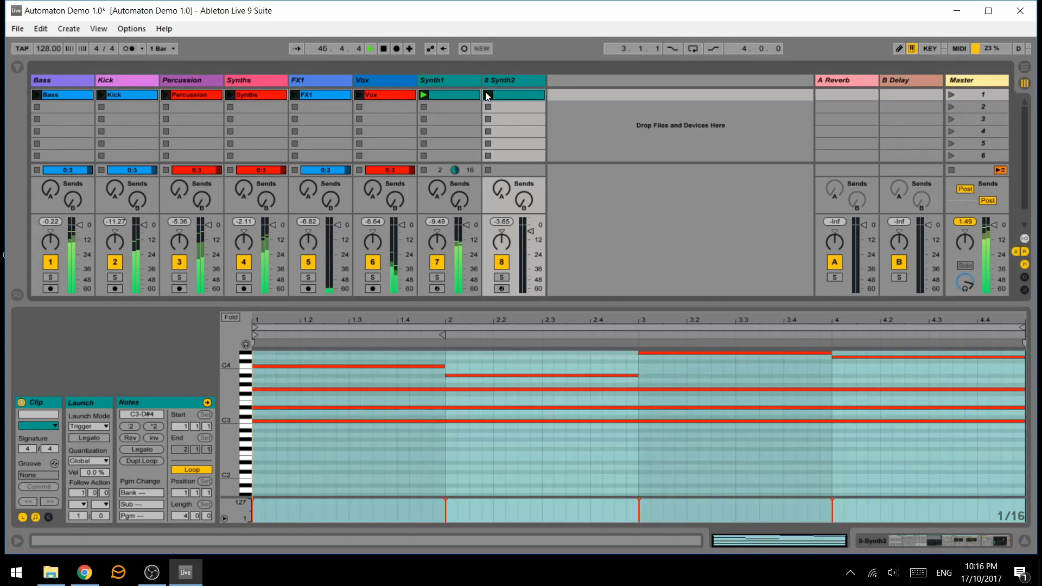
pyautogui.click(487, 95)
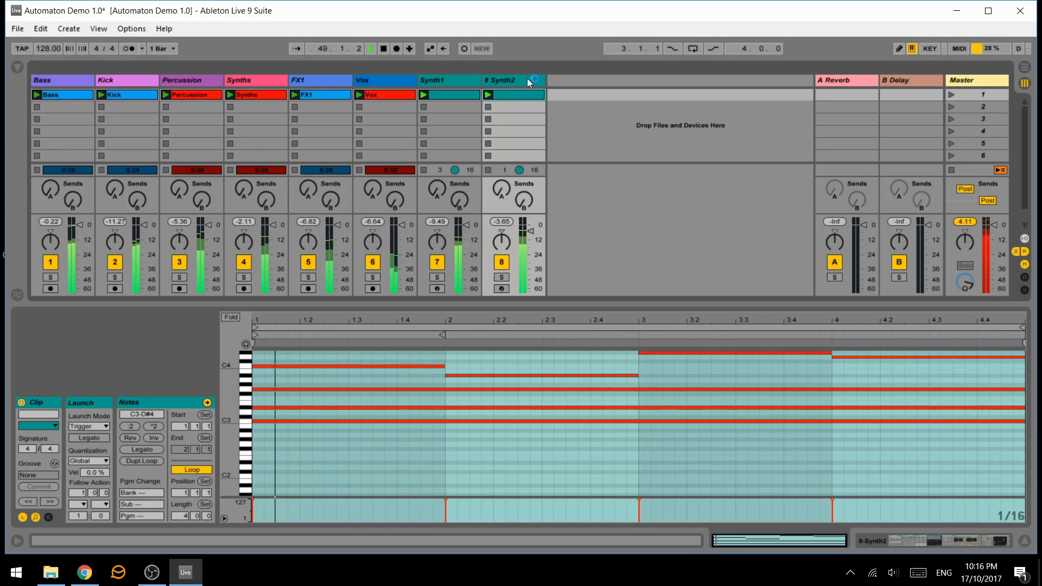
# Insert a new MIDI track after Synth2 and rename it Automoton.
pyautogui.click(513, 76)
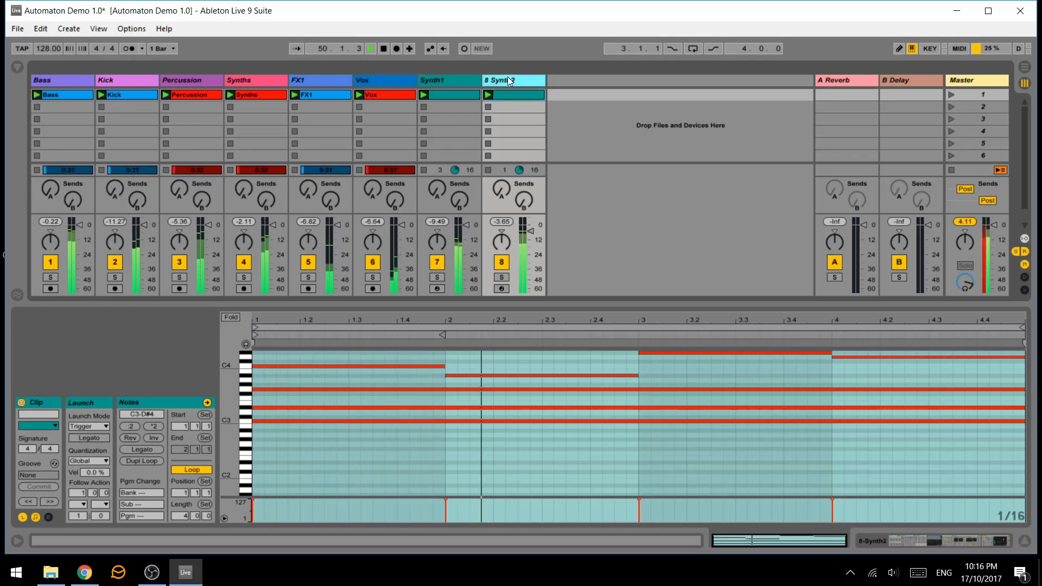
pyautogui.hotkey('ctrl', 'shift', 't')
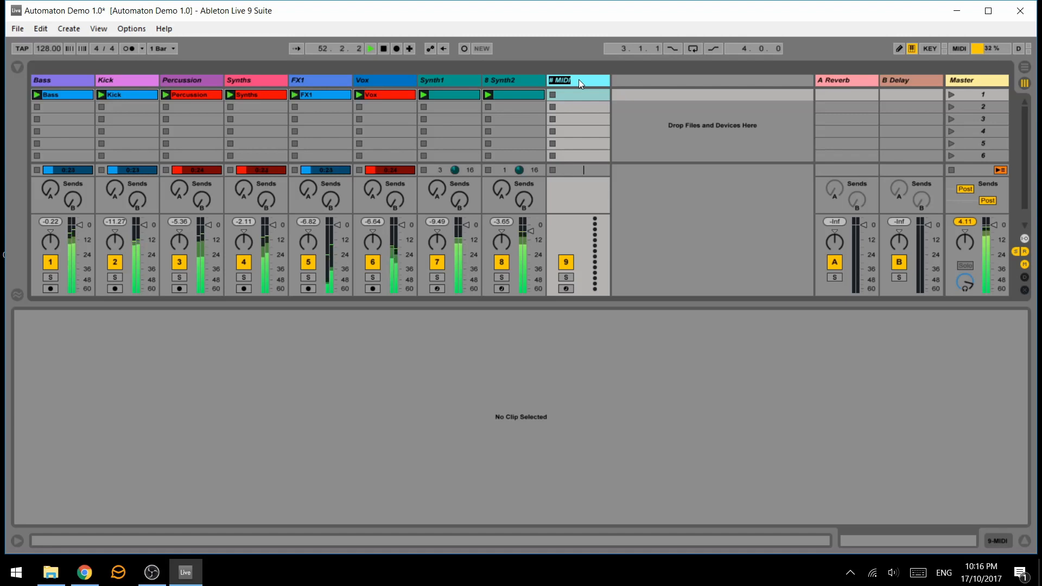
pyautogui.click(579, 79)
pyautogui.write('Automa')
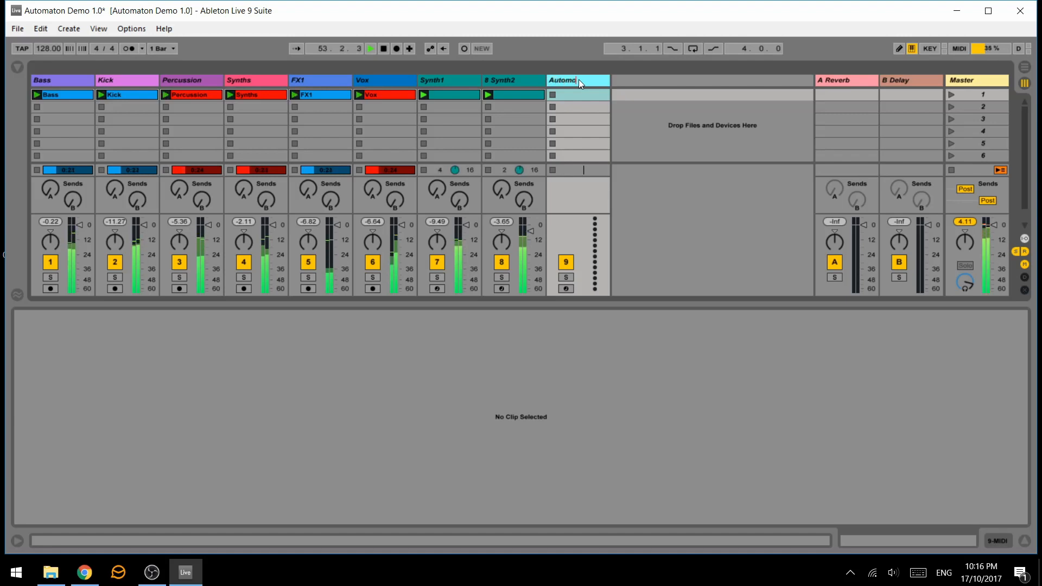
pyautogui.press('BackSpace')
pyautogui.press('Return')
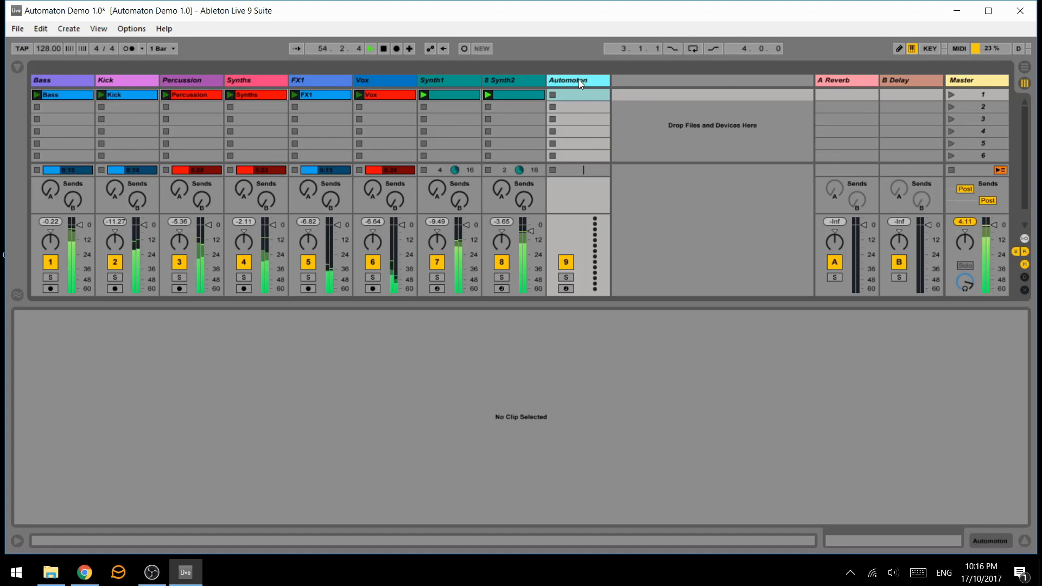
# Show the browser and load the Tom Cosm - Automoton 1.1 Max MIDI effect onto the Automoton track.
pyautogui.click(17, 66)
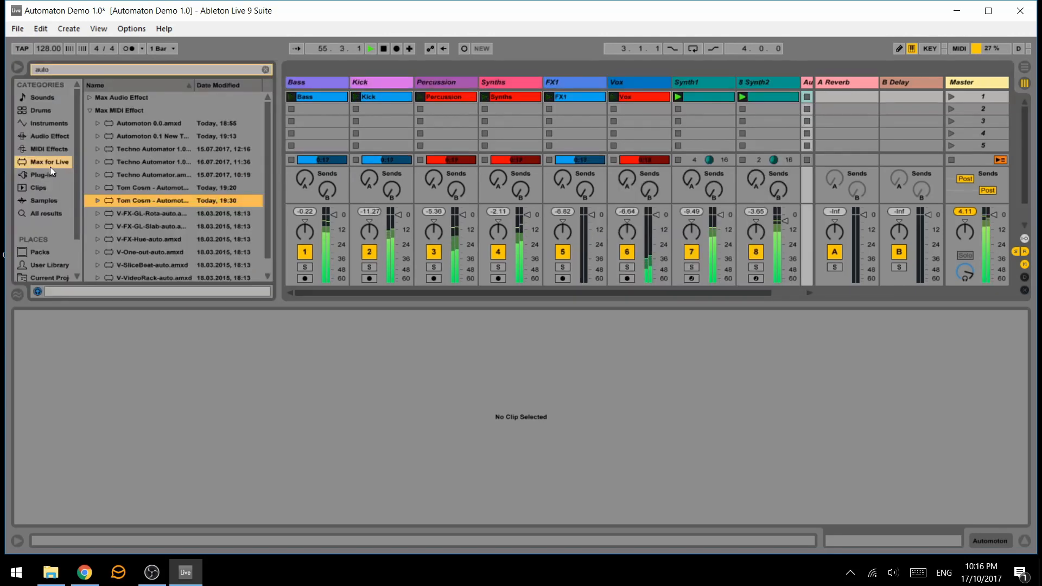
pyautogui.moveTo(771, 107); pyautogui.dragTo(790, 115)
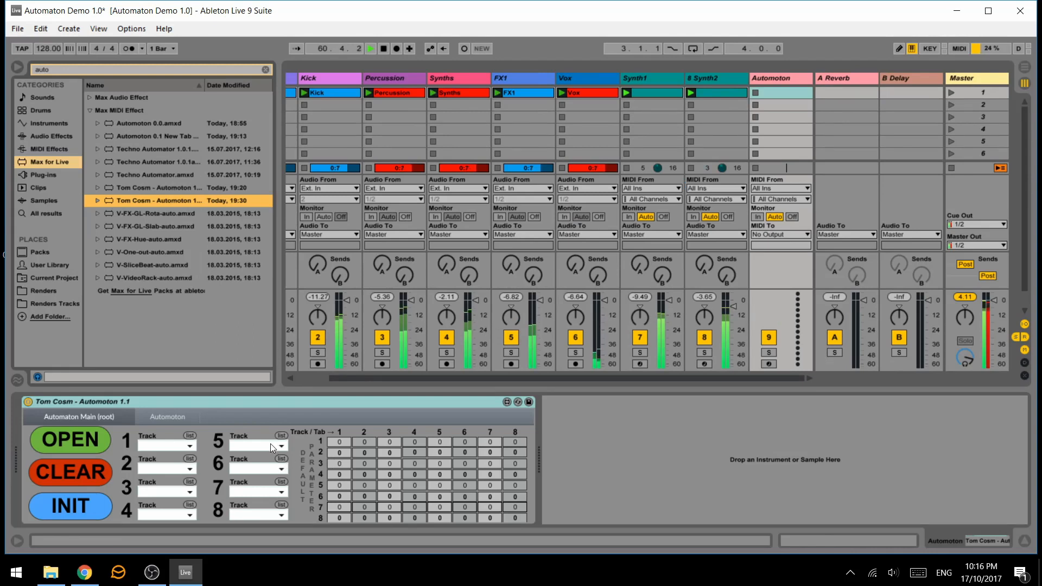
# Assign the Bass, Kick, Percussion and Synths tracks to Automoton track slots 1, 2, 3 and 4.
pyautogui.click(184, 446)
pyautogui.click(167, 293)
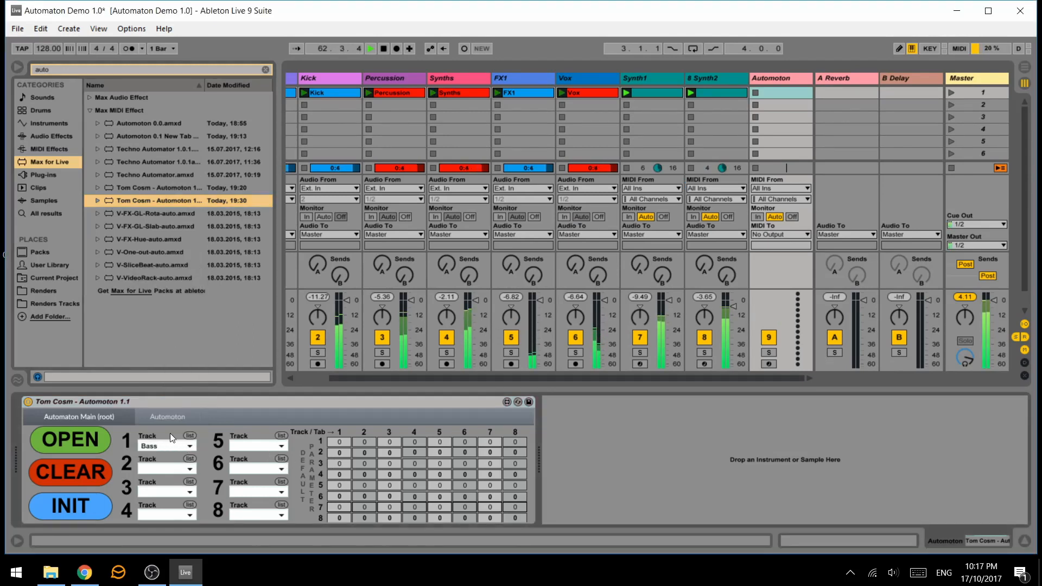
pyautogui.click(190, 460)
pyautogui.click(170, 328)
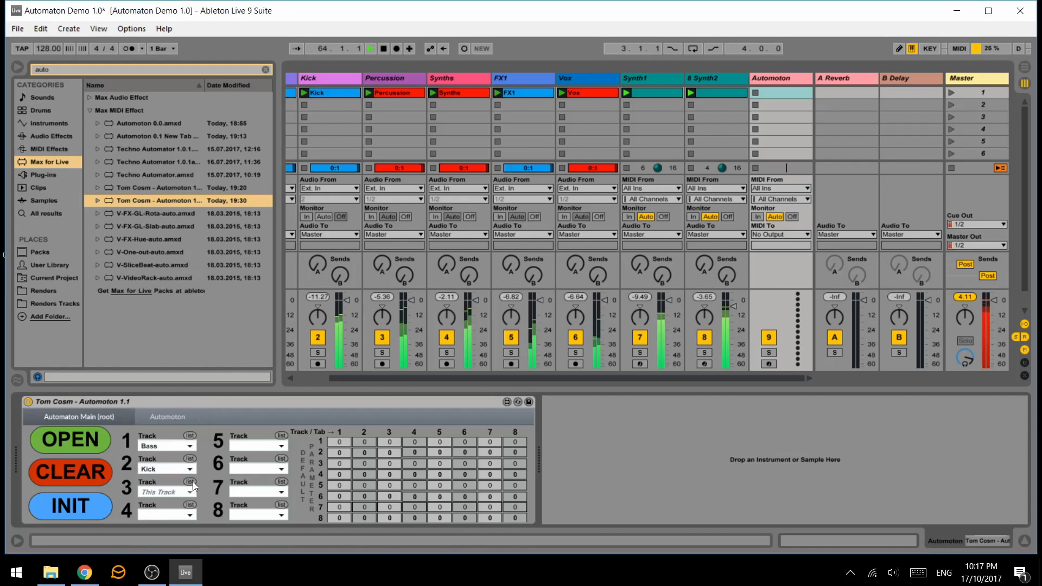
pyautogui.click(193, 481)
pyautogui.click(177, 358)
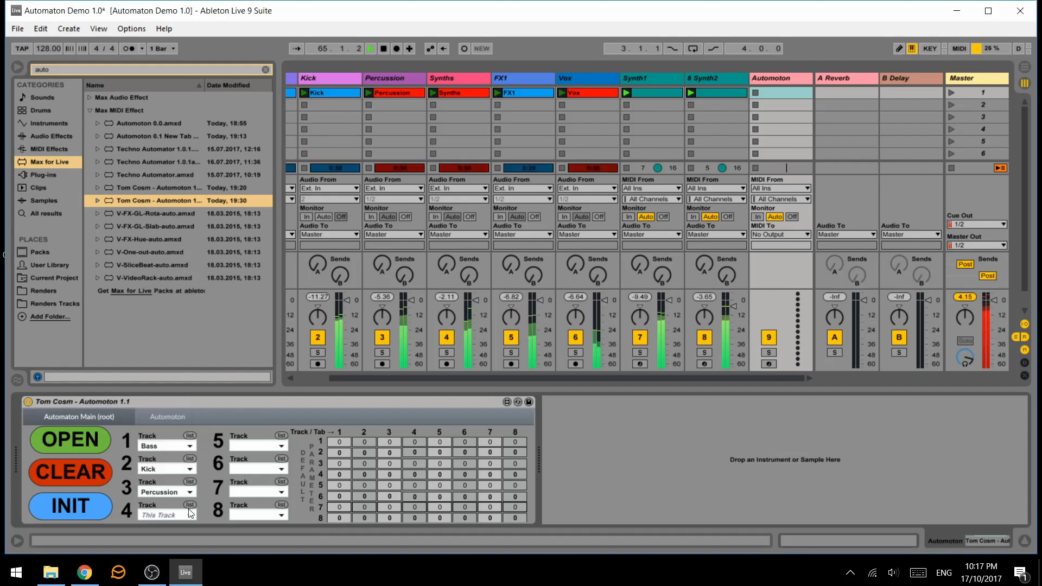
pyautogui.click(190, 513)
pyautogui.click(181, 396)
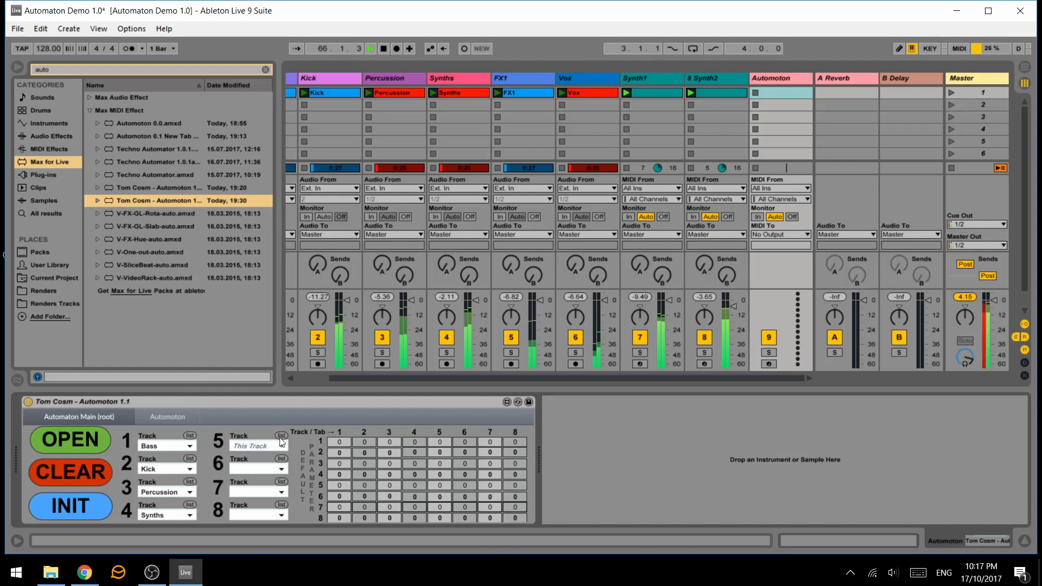
# Assign the FX1, Vox, Synth1 and 8-Synth2 tracks to Automoton track slots 5, 6, 7 and 8.
pyautogui.click(283, 435)
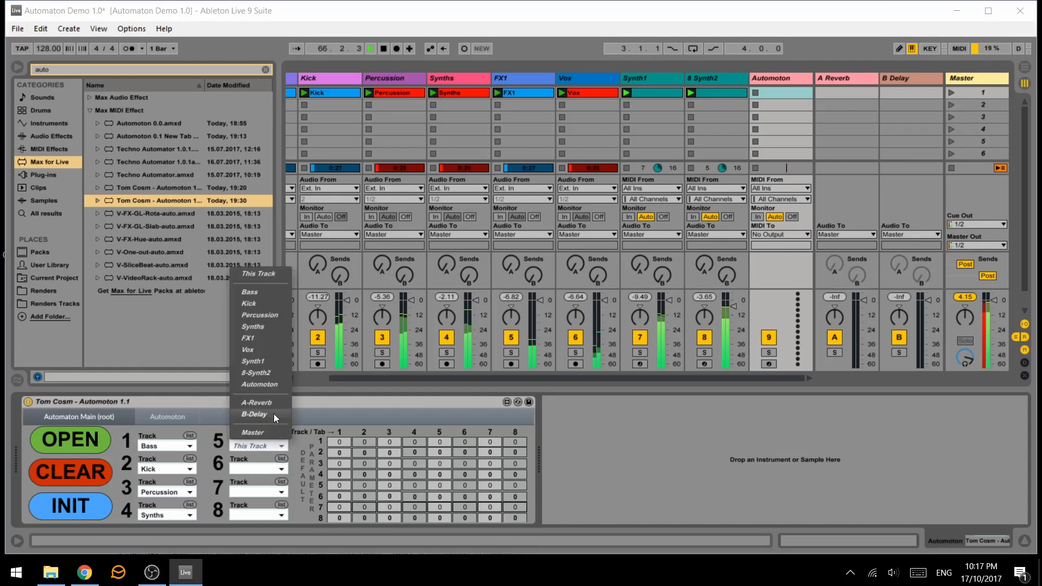
pyautogui.click(264, 337)
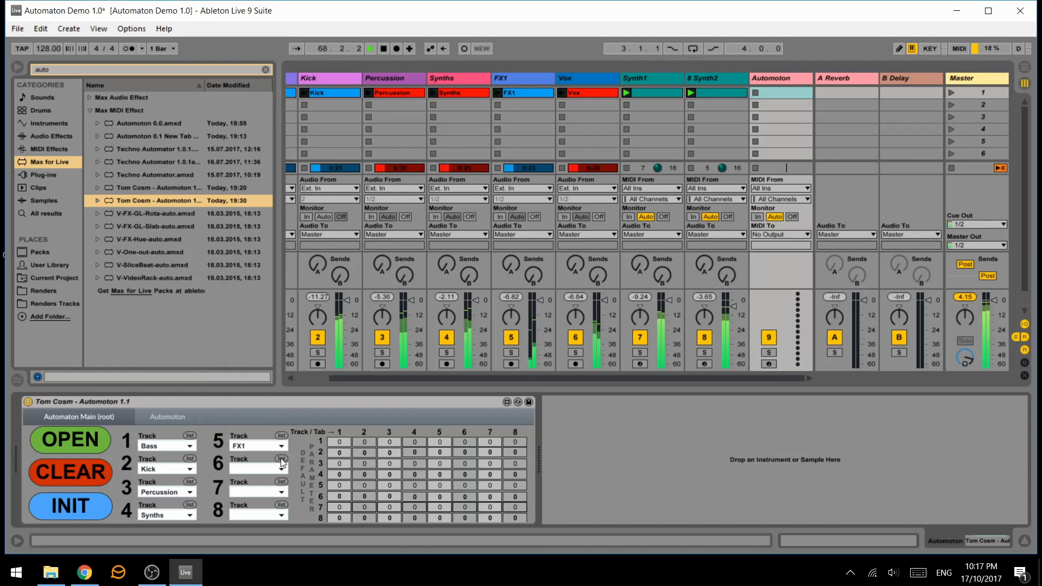
pyautogui.click(279, 469)
pyautogui.click(263, 366)
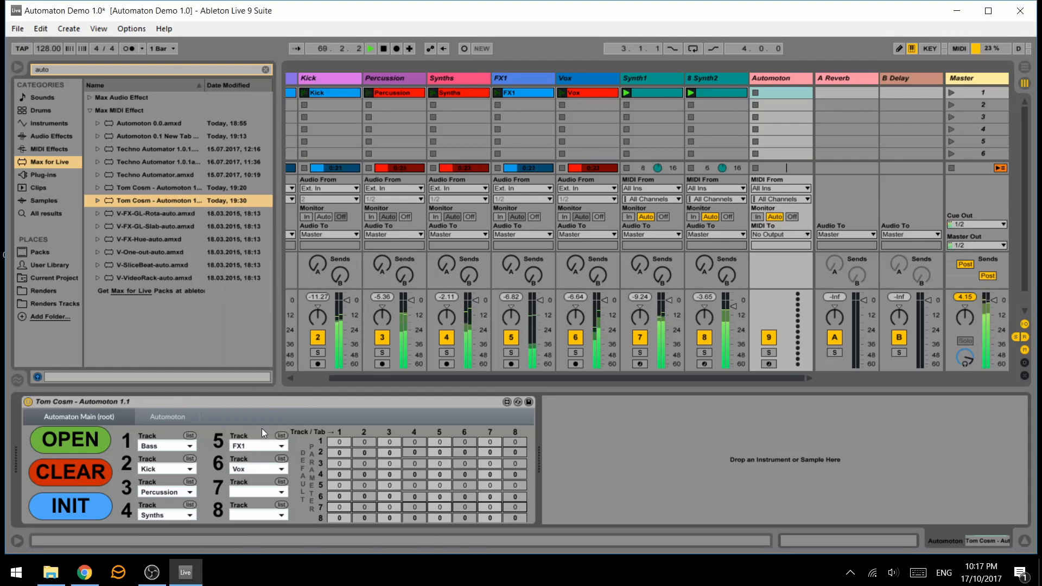
pyautogui.click(281, 492)
pyautogui.click(263, 410)
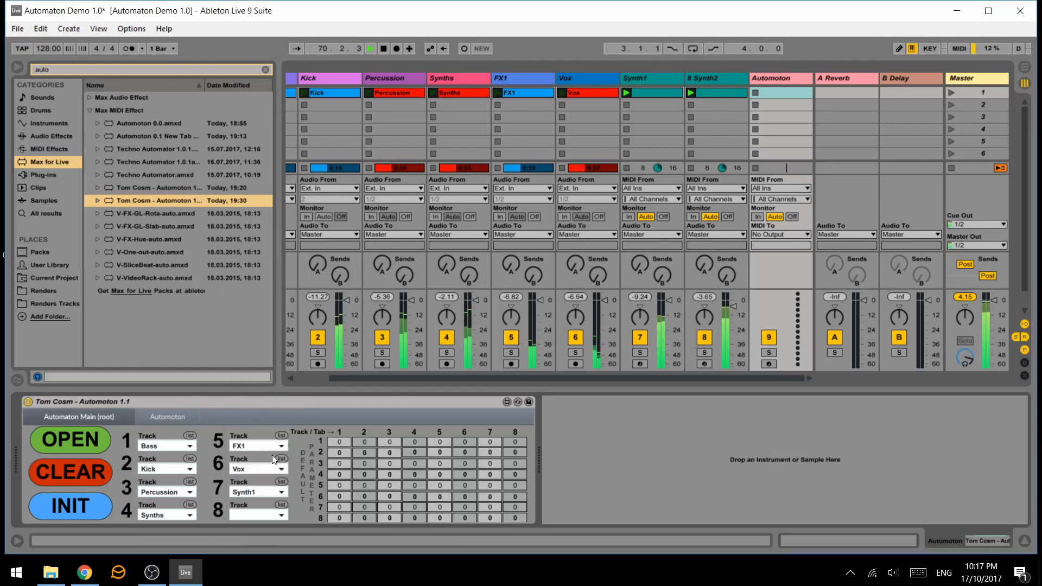
pyautogui.click(281, 514)
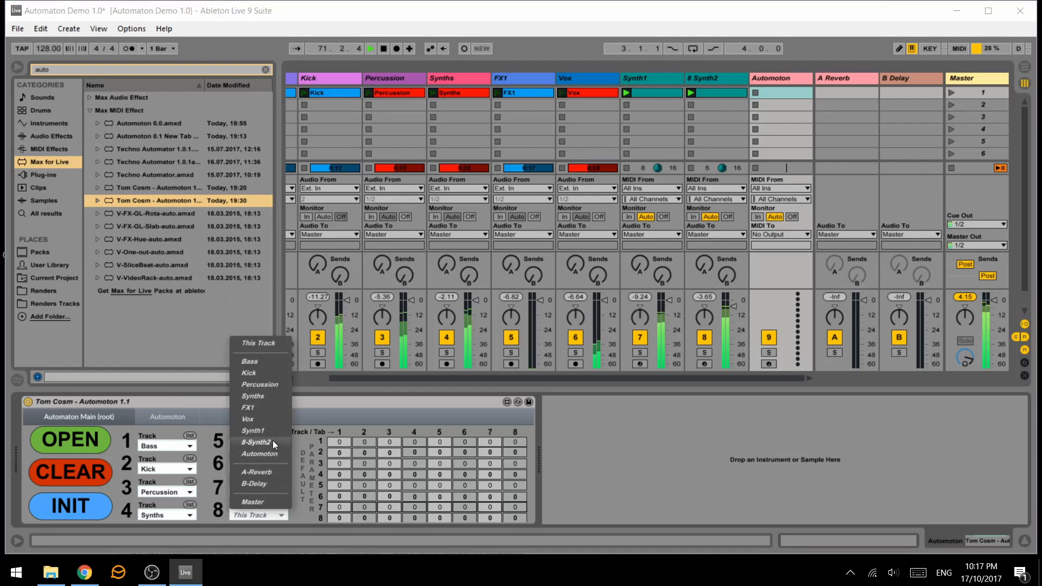
pyautogui.click(272, 441)
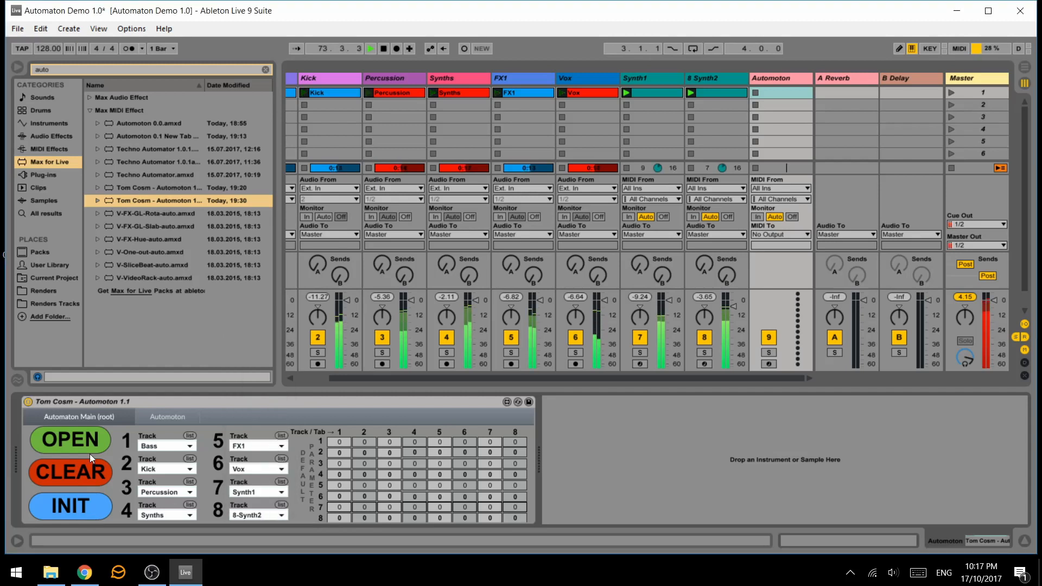
# Open the Automoton editor window and look through the parameter lanes of Track1 to Track8, returning to Track1.
pyautogui.click(76, 441)
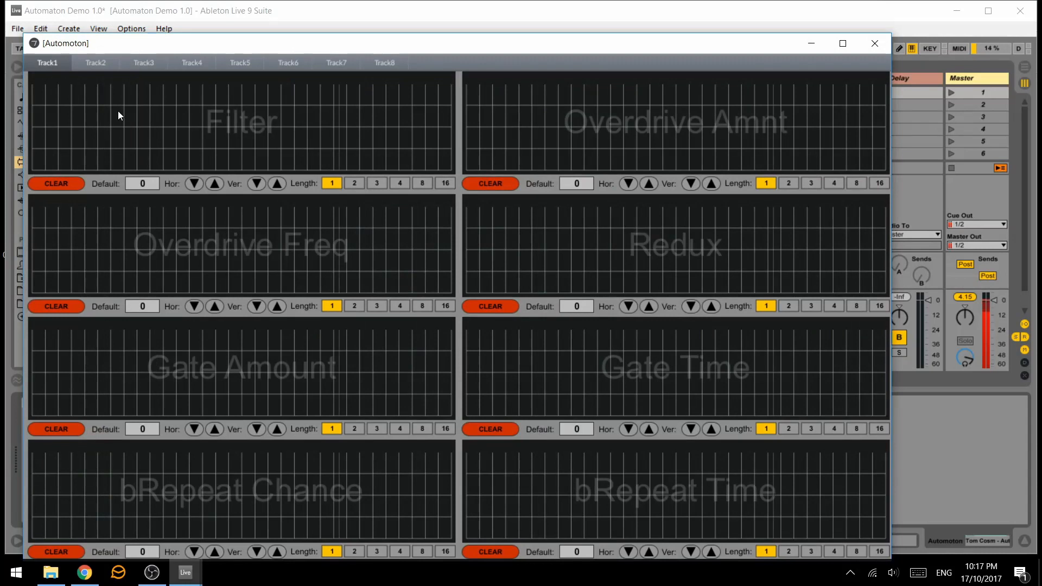
pyautogui.click(110, 63)
pyautogui.click(150, 60)
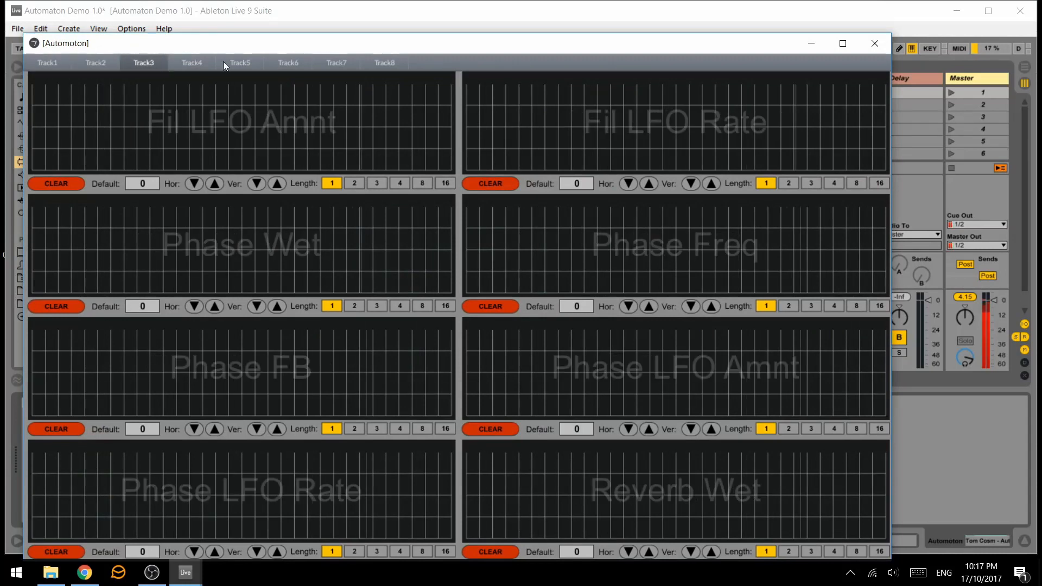
pyautogui.click(223, 61)
pyautogui.click(53, 62)
pyautogui.click(97, 61)
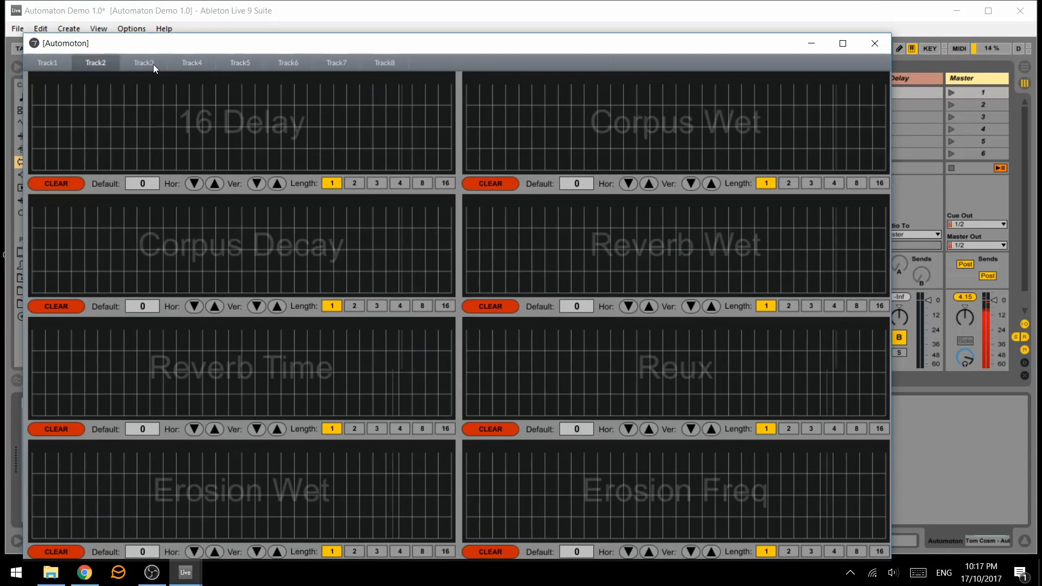
pyautogui.click(153, 63)
pyautogui.click(185, 62)
pyautogui.click(241, 60)
pyautogui.click(290, 60)
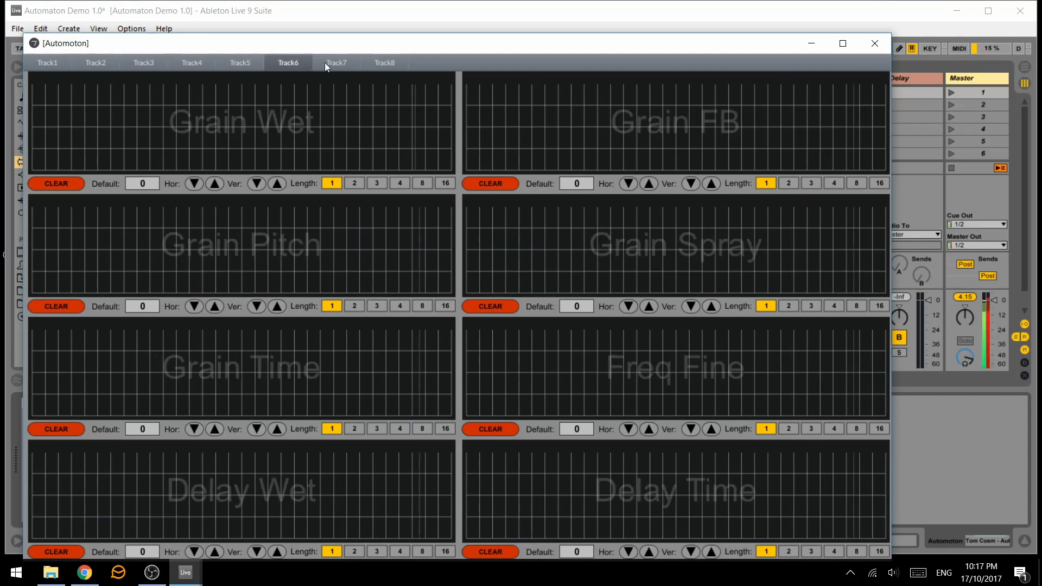
pyautogui.click(338, 61)
pyautogui.click(381, 63)
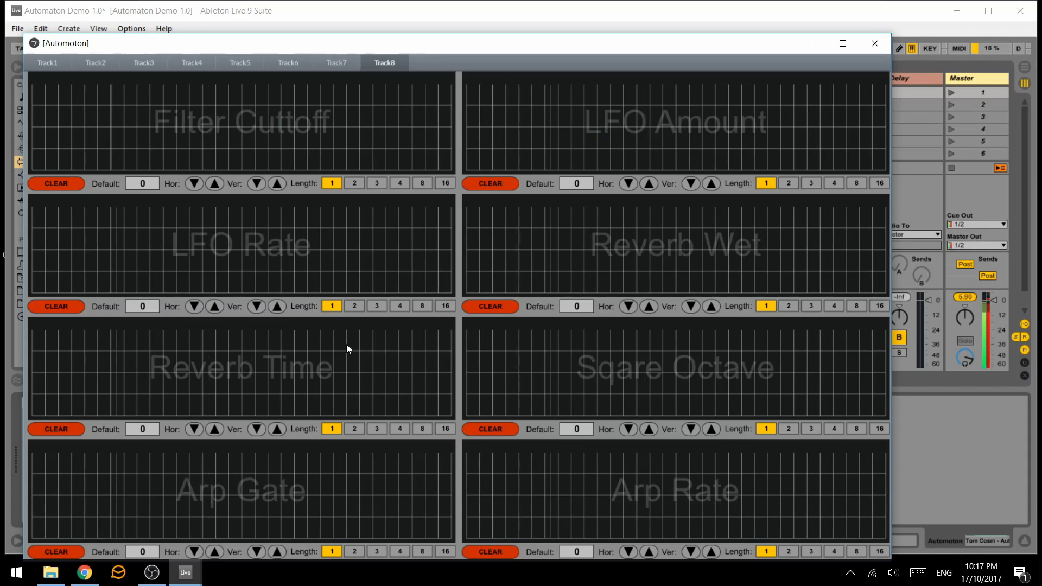
pyautogui.click(57, 66)
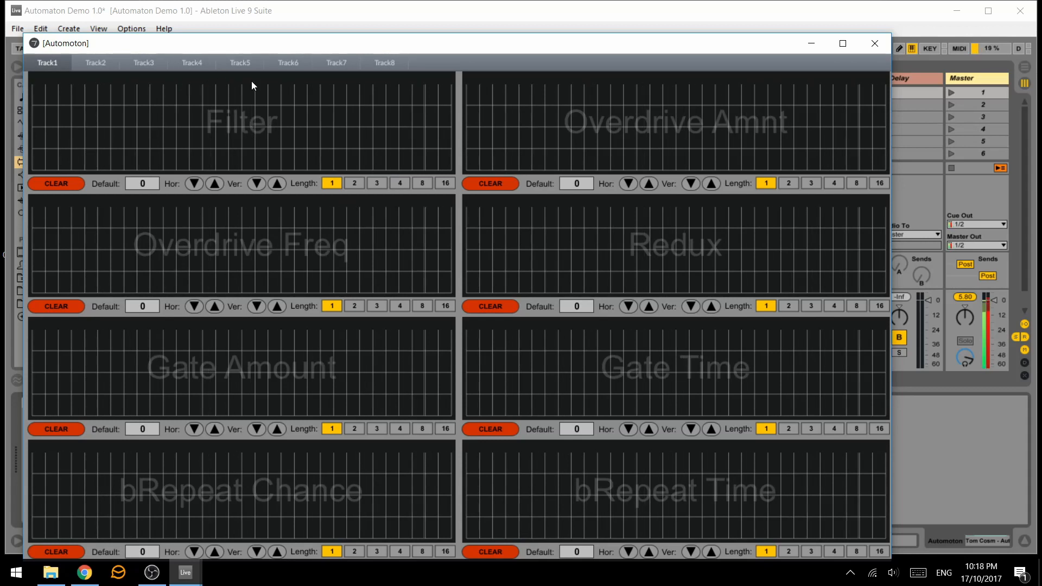
# Solo the Bass track in the session with the browser hidden, and reopen the Automoton editor window.
pyautogui.click(237, 15)
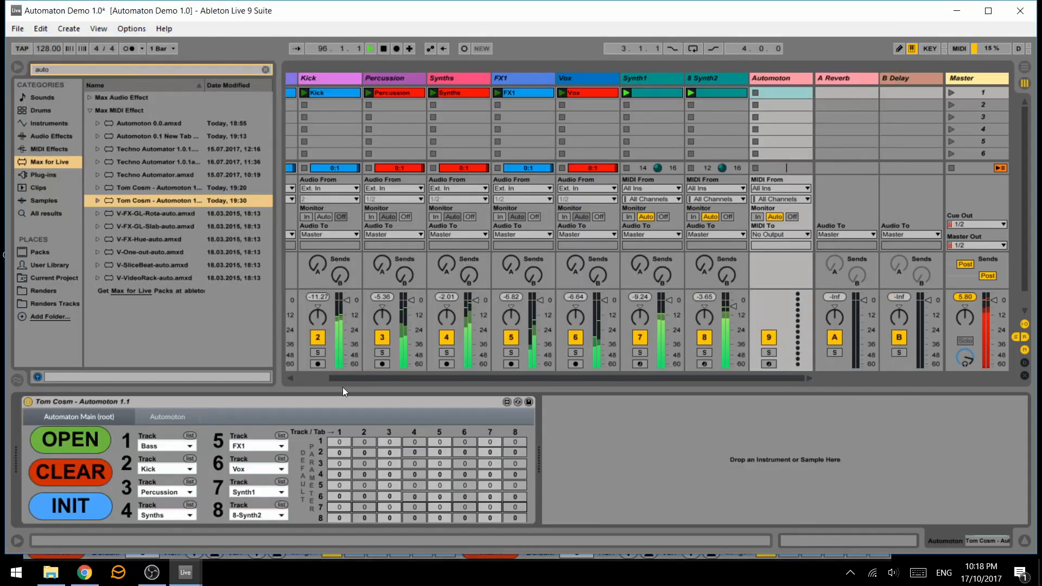
pyautogui.moveTo(343, 379); pyautogui.dragTo(298, 376)
pyautogui.click(17, 68)
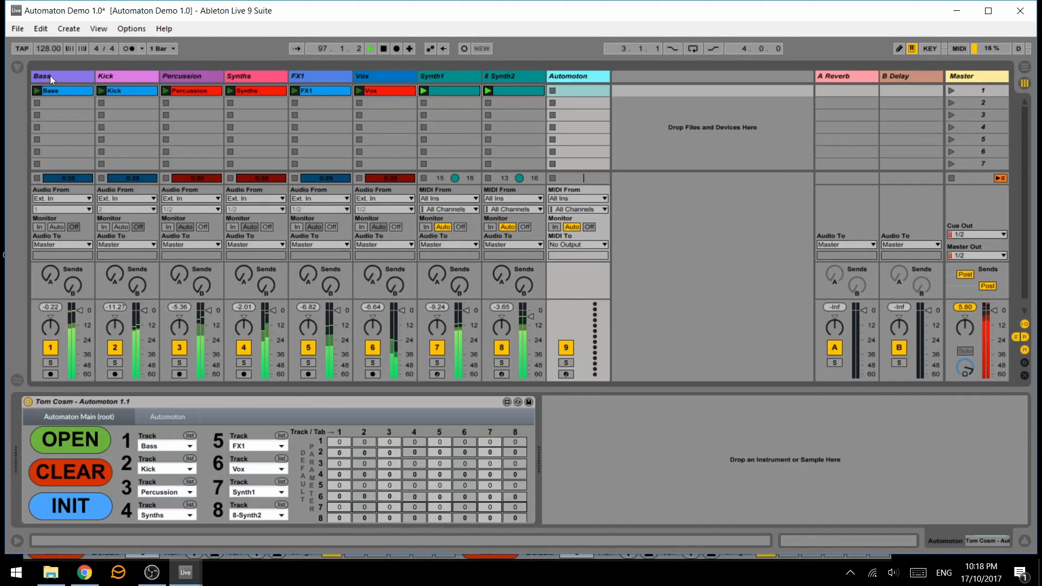
pyautogui.click(50, 76)
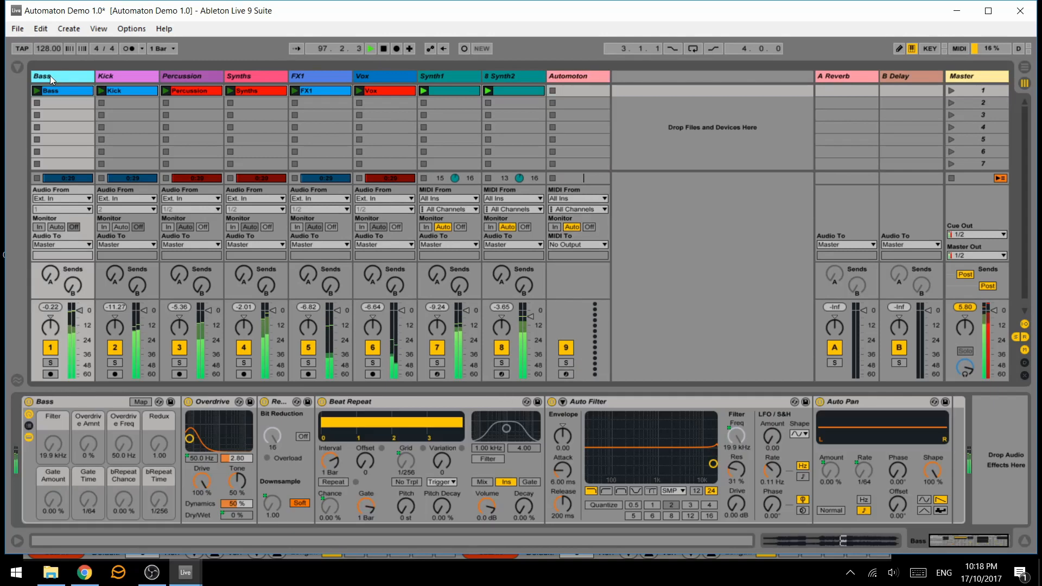
pyautogui.click(50, 362)
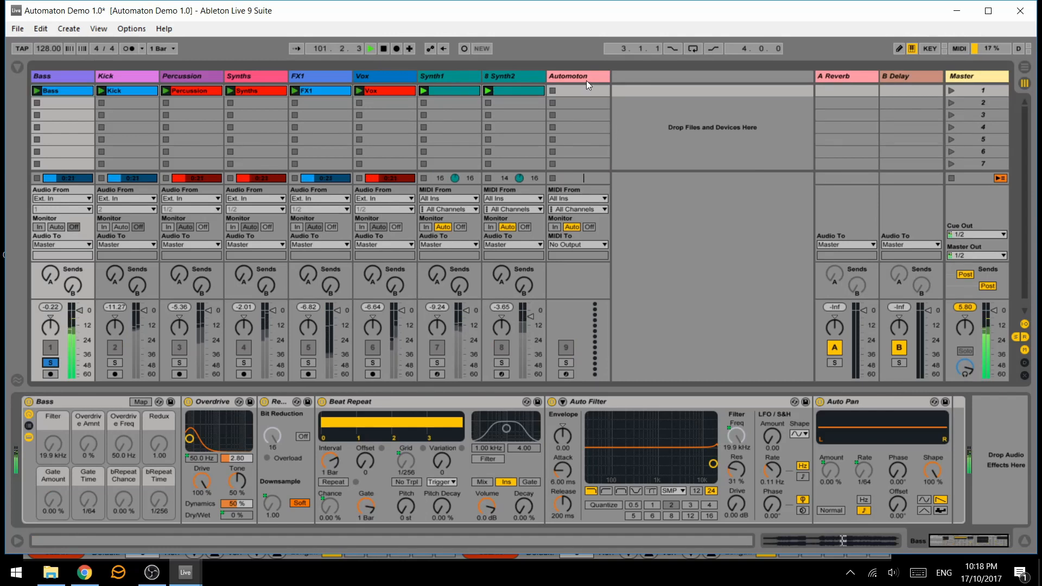
pyautogui.click(574, 74)
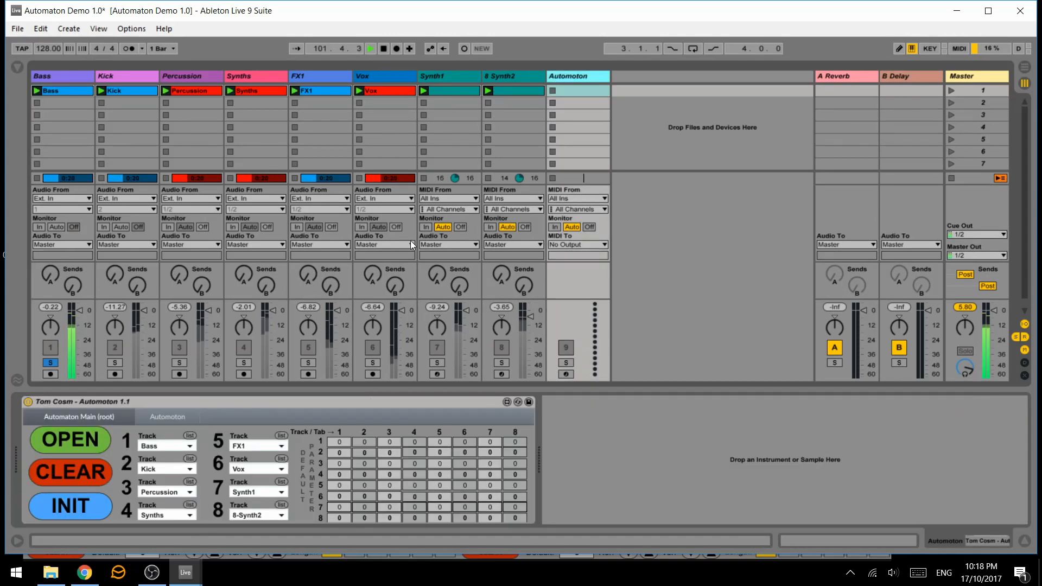
pyautogui.click(80, 441)
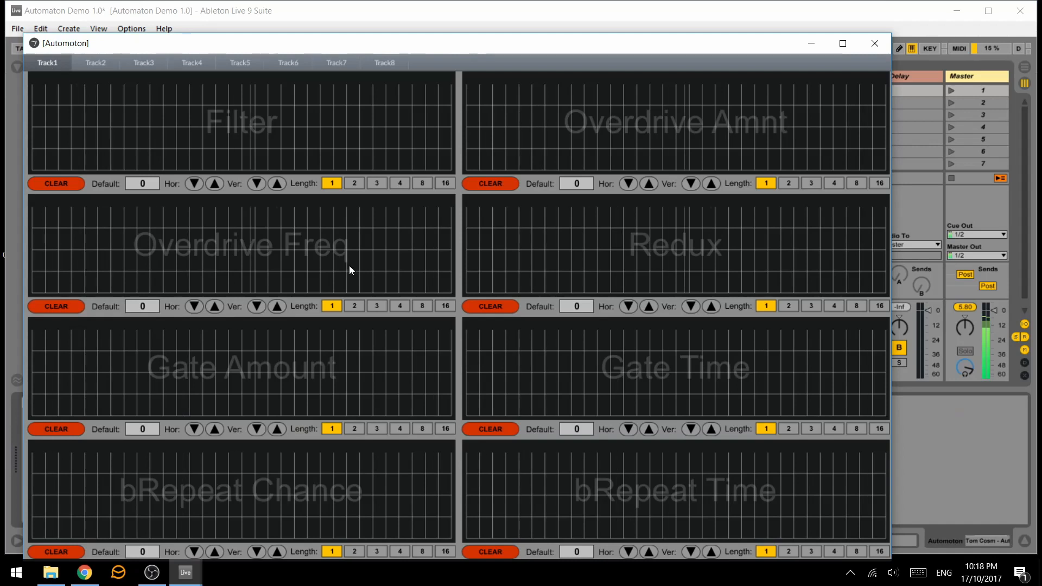
# Draw a jagged envelope with several full-height peaks in Track1's Filter lane, and clear it again.
pyautogui.click(177, 148)
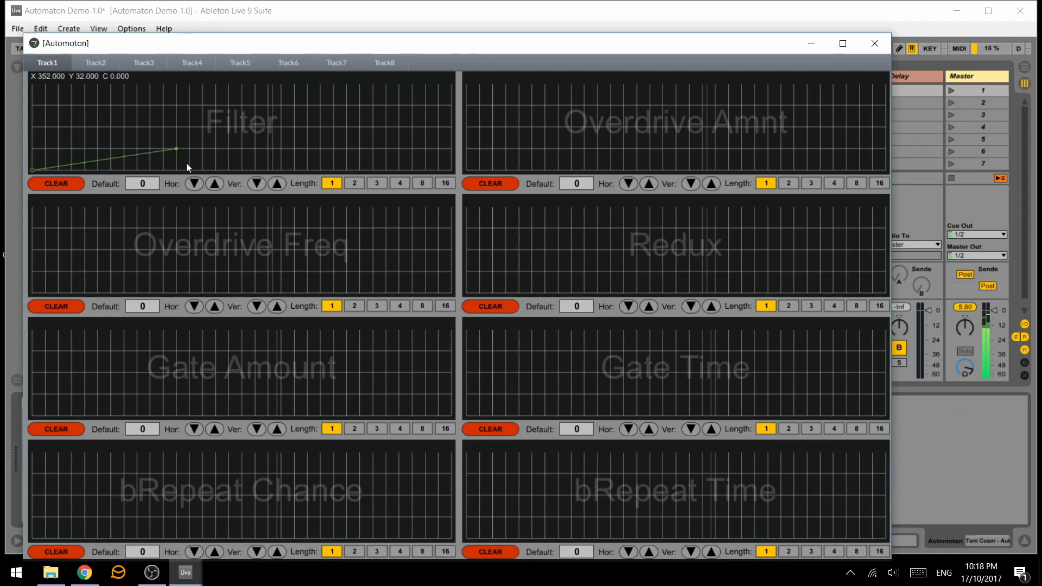
pyautogui.moveTo(187, 163); pyautogui.dragTo(202, 171)
pyautogui.click(294, 170)
pyautogui.moveTo(348, 149); pyautogui.dragTo(366, 179)
pyautogui.click(452, 85)
pyautogui.moveTo(139, 124)
pyautogui.mouseDown()
pyautogui.moveTo(148, 125)
pyautogui.moveTo(92, 162)
pyautogui.moveTo(95, 172)
pyautogui.mouseUp()
pyautogui.moveTo(203, 111); pyautogui.dragTo(203, 84)
pyautogui.moveTo(164, 115); pyautogui.dragTo(156, 149)
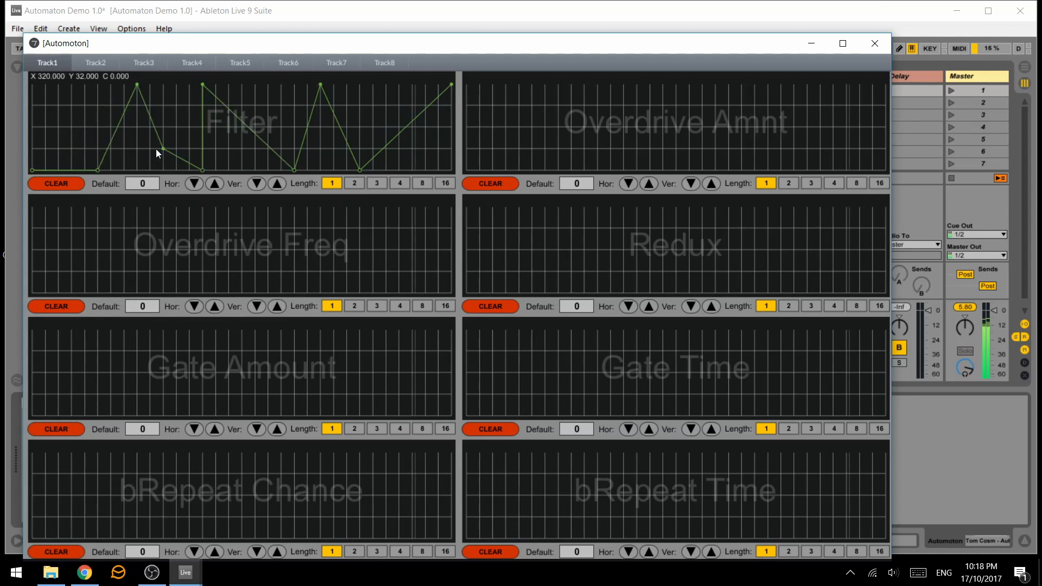
pyautogui.click(70, 183)
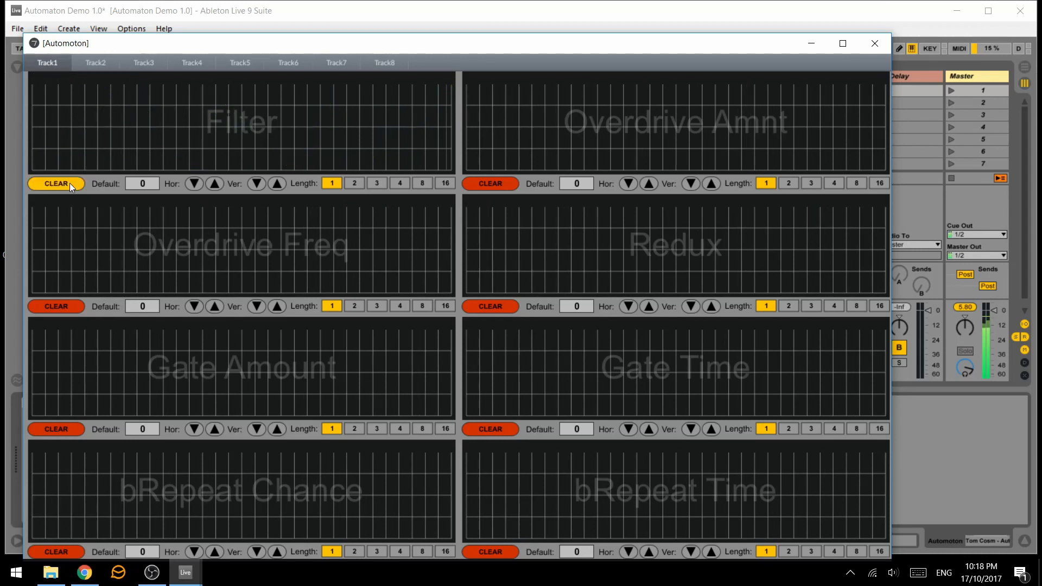
# Draw a single-peak Filter envelope rising to the middle and falling to zero, and set the lane's length to 4.
pyautogui.click(252, 106)
pyautogui.click(413, 148)
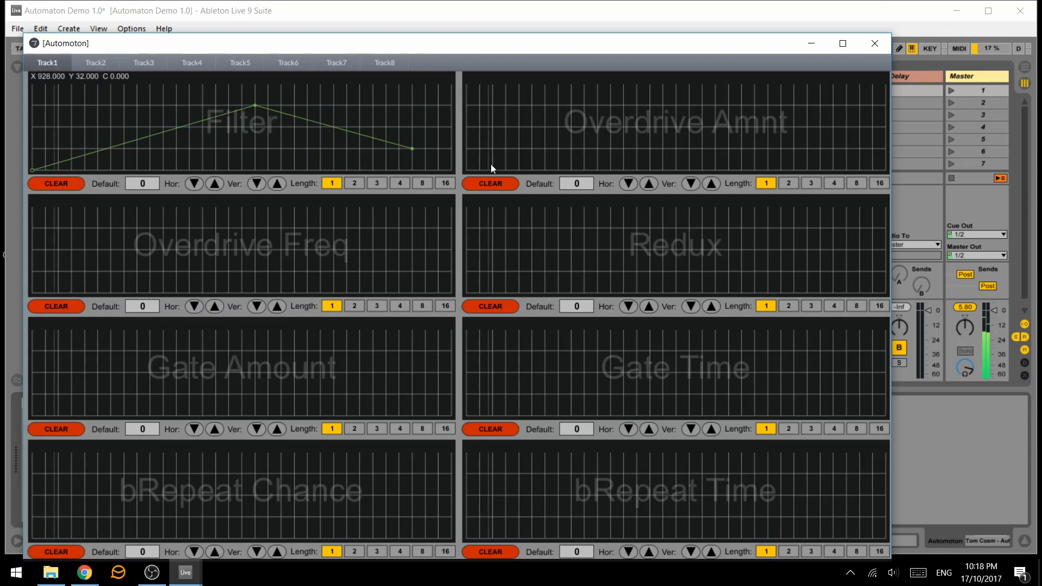
pyautogui.moveTo(490, 168); pyautogui.dragTo(520, 178)
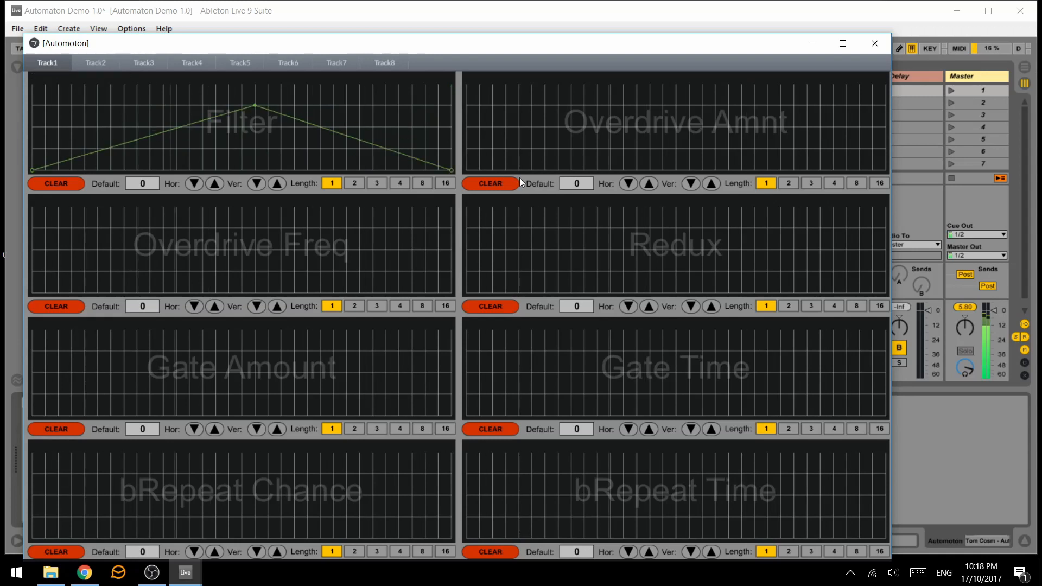
pyautogui.click(401, 184)
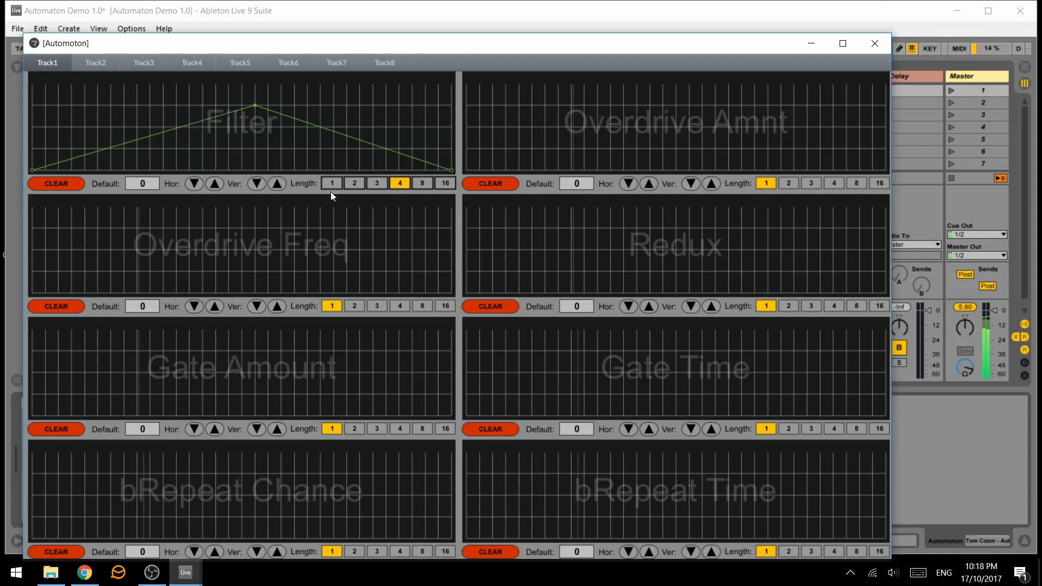
# Add a second peak near the start of the Filter envelope, followed by a low flat section.
pyautogui.click(150, 149)
pyautogui.click(77, 106)
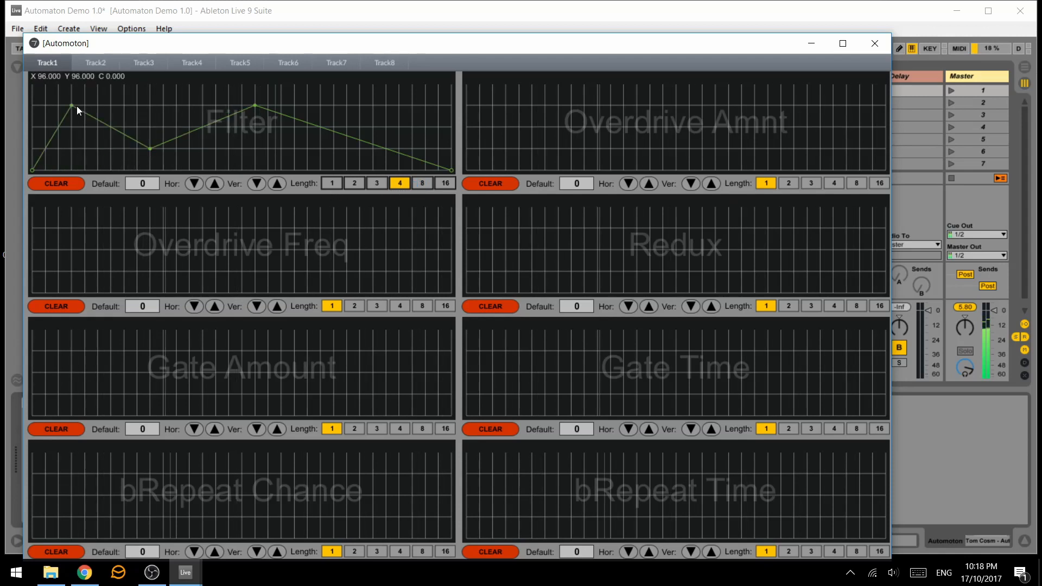
pyautogui.click(85, 149)
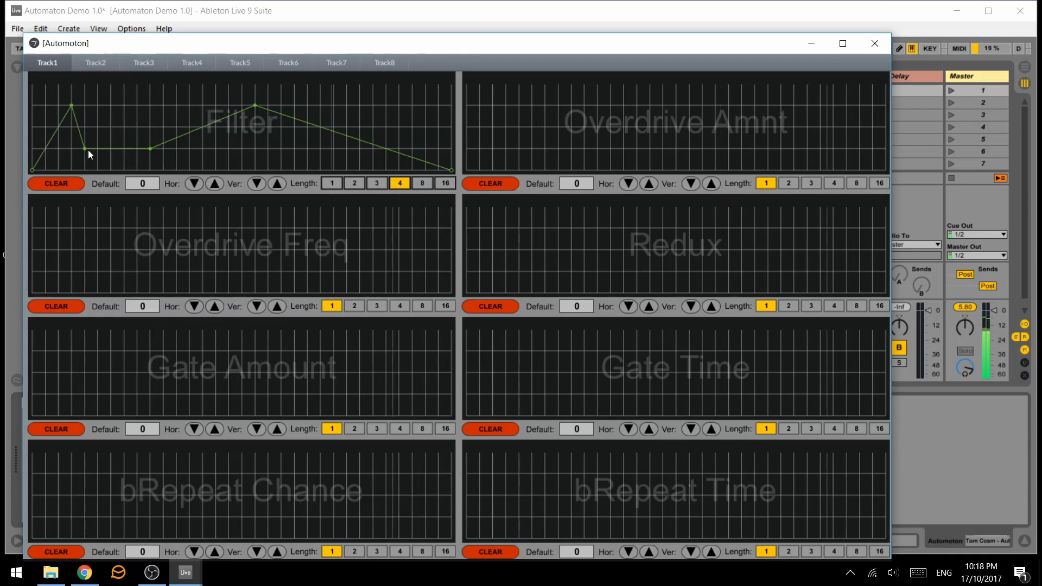
# Make the Filter lane's horizontal grid coarser and its vertical grid finer, and clear the lane's envelope.
pyautogui.click(255, 182)
pyautogui.click(255, 181)
pyautogui.click(275, 181)
pyautogui.click(275, 182)
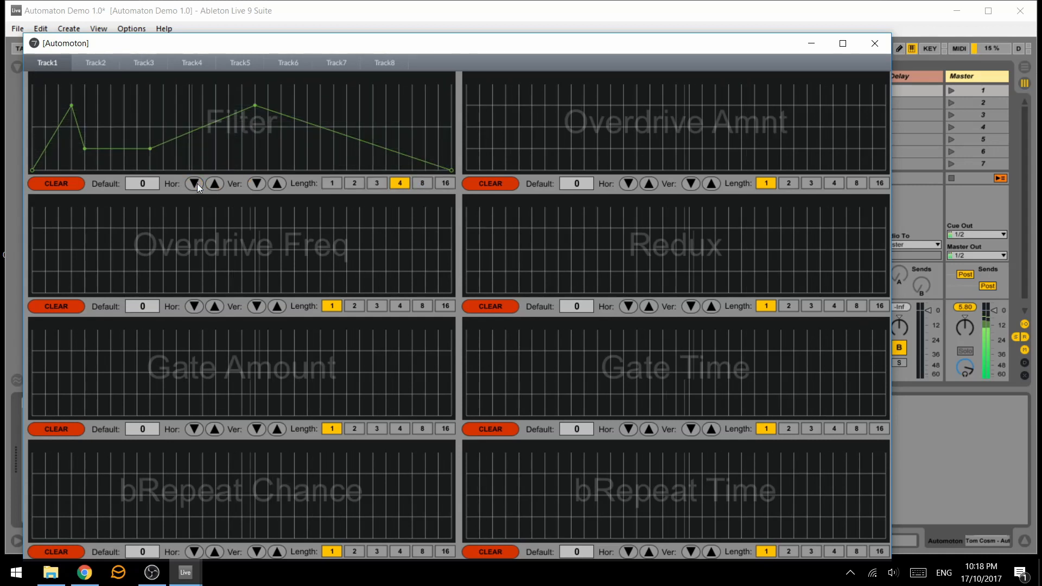
pyautogui.click(215, 184)
pyautogui.click(253, 183)
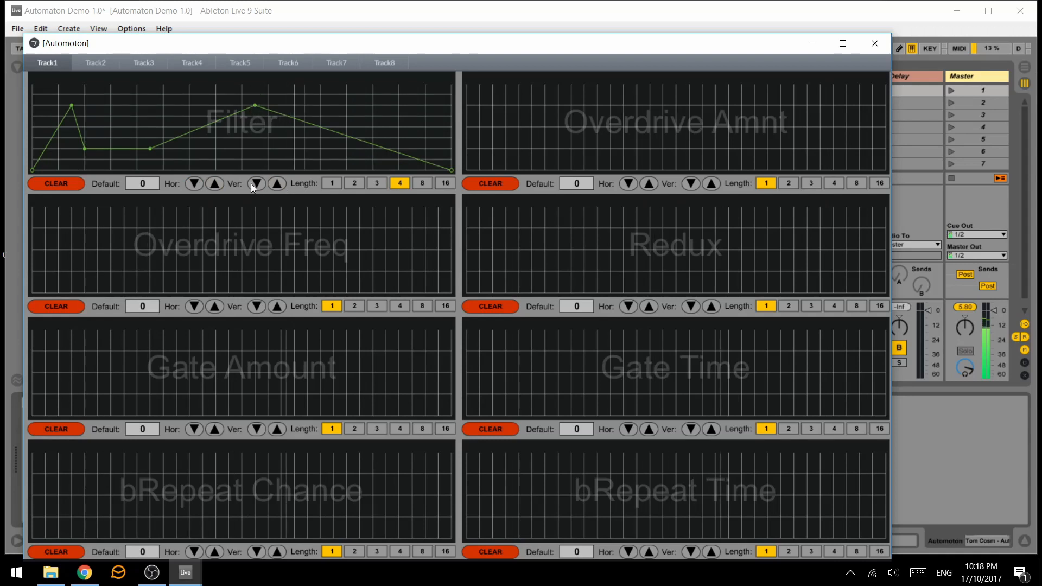
pyautogui.click(73, 183)
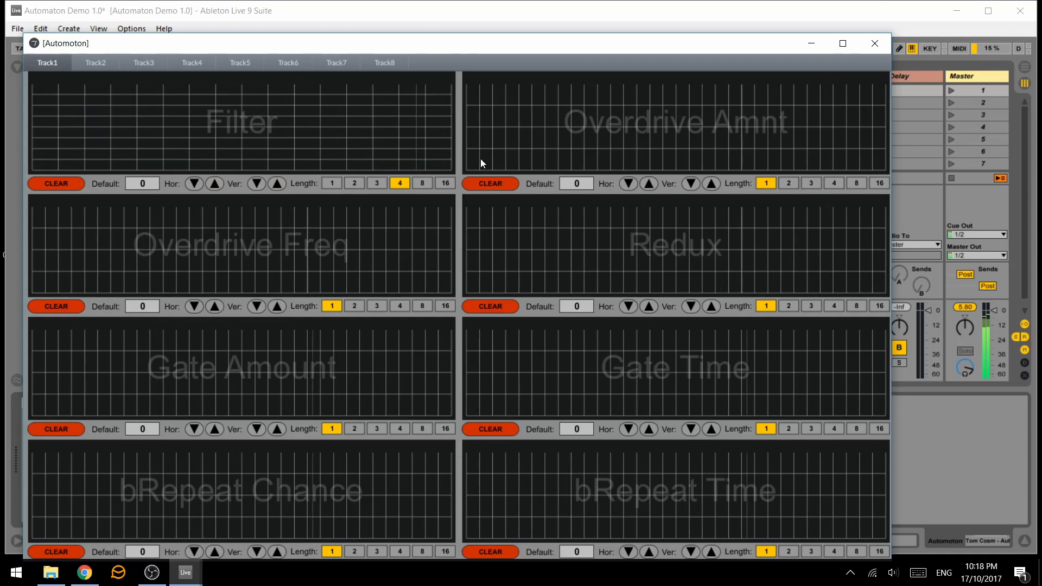
# Reduce the Overdrive Amnt grid to four columns and draw a step envelope: zero in the first half, half height in the second.
pyautogui.click(662, 171)
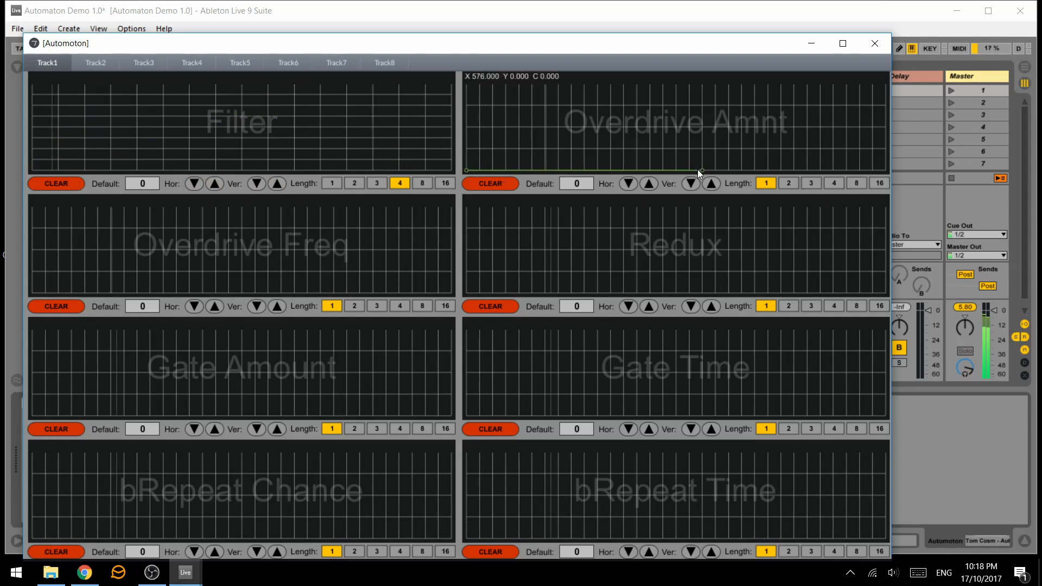
pyautogui.click(647, 182)
pyautogui.click(647, 183)
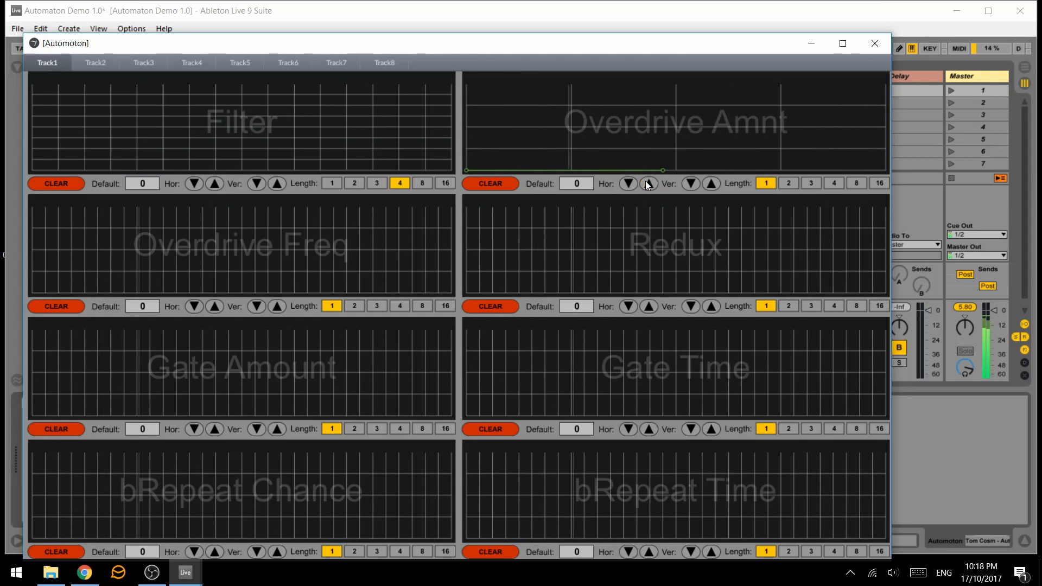
pyautogui.click(677, 126)
pyautogui.click(885, 105)
pyautogui.moveTo(911, 115); pyautogui.dragTo(916, 133)
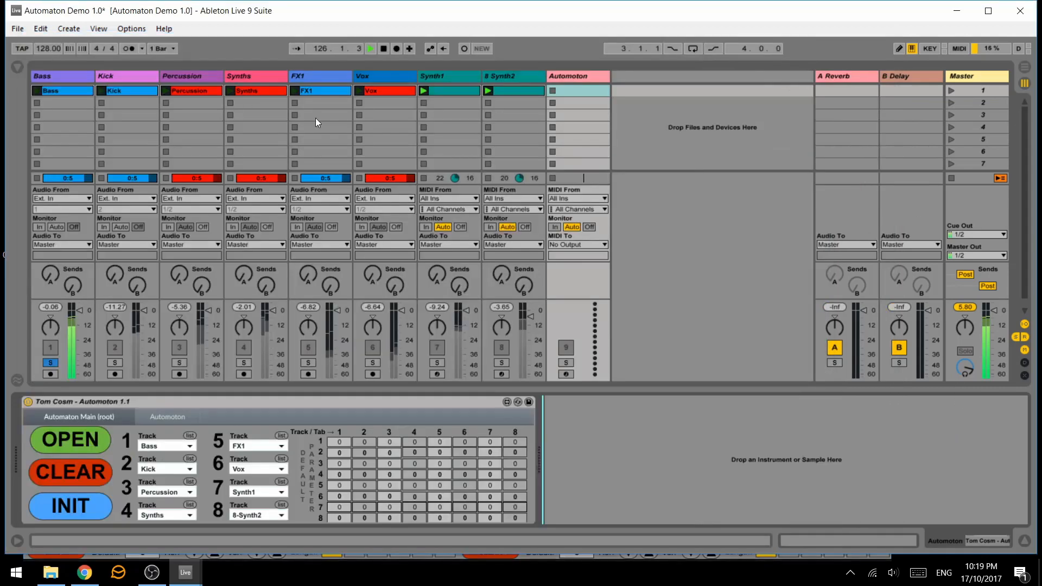
# Check the Bass track's effect rack, and set the Overdrive Amnt envelope's length to 2 in the Automoton editor.
pyautogui.click(948, 430)
pyautogui.click(63, 72)
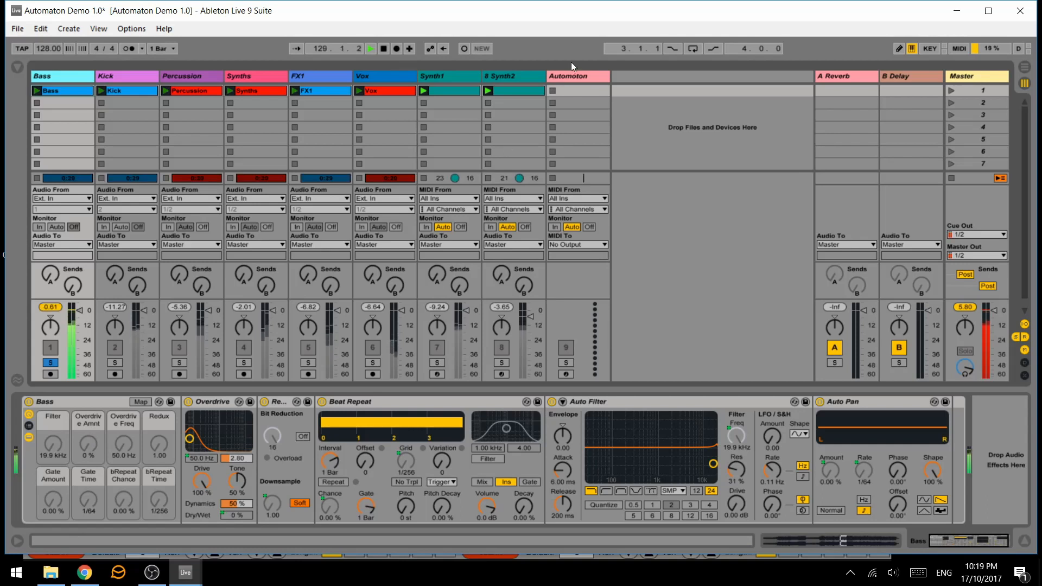
pyautogui.click(568, 76)
pyautogui.click(76, 438)
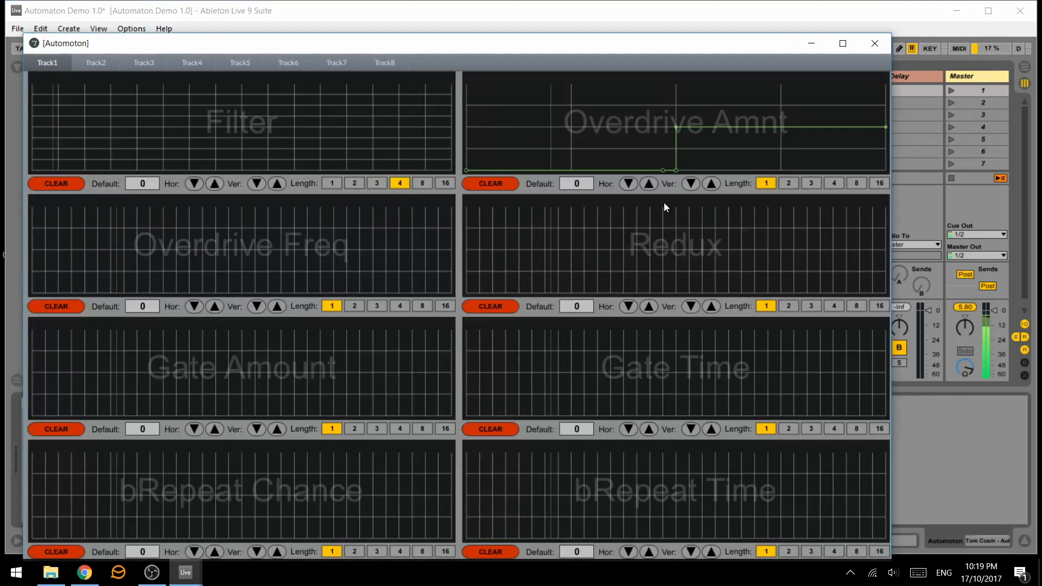
pyautogui.click(790, 182)
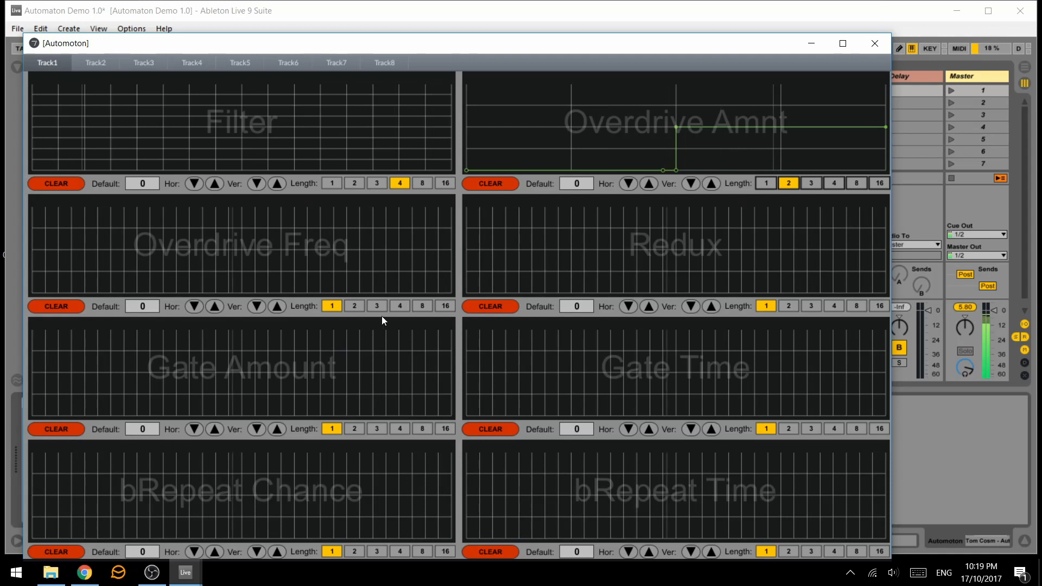
# Set the Overdrive Freq length to 4 and draw its envelope: rise to half height, hold, drop to a quarter, then slope to zero past the middle.
pyautogui.click(398, 305)
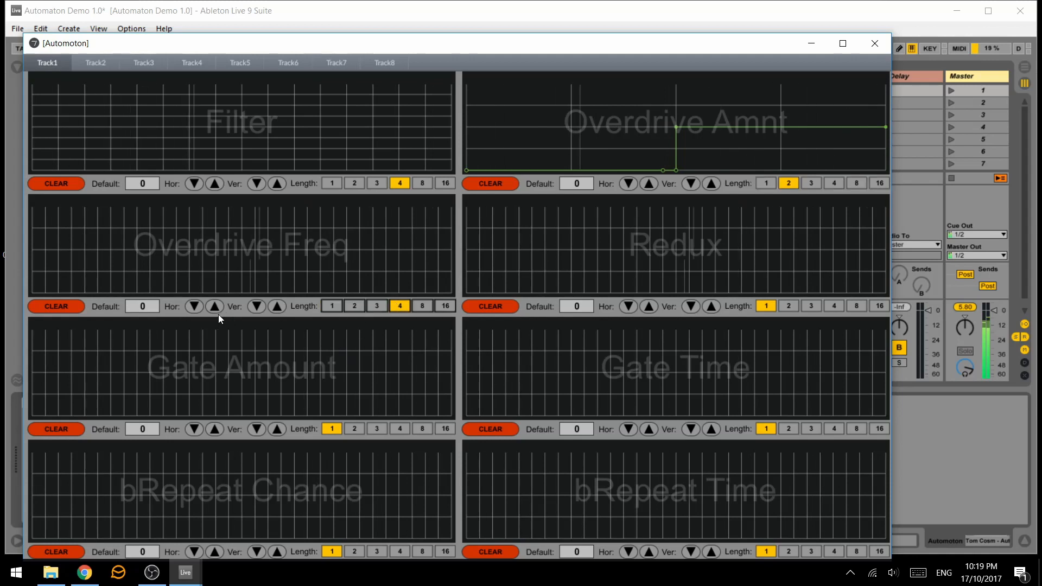
pyautogui.click(43, 292)
pyautogui.click(98, 250)
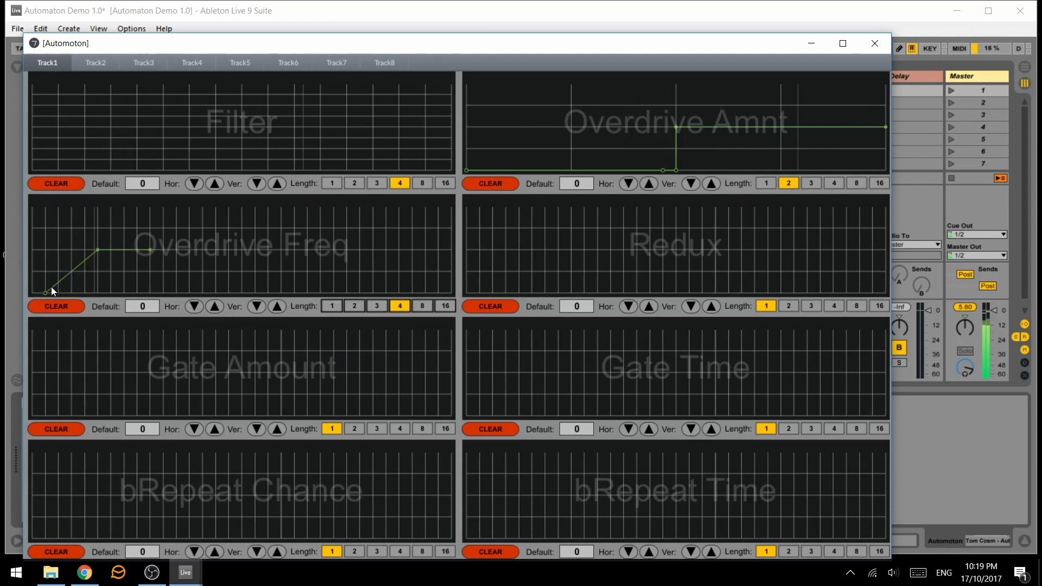
pyautogui.click(33, 293)
pyautogui.click(150, 249)
pyautogui.click(150, 272)
pyautogui.click(267, 293)
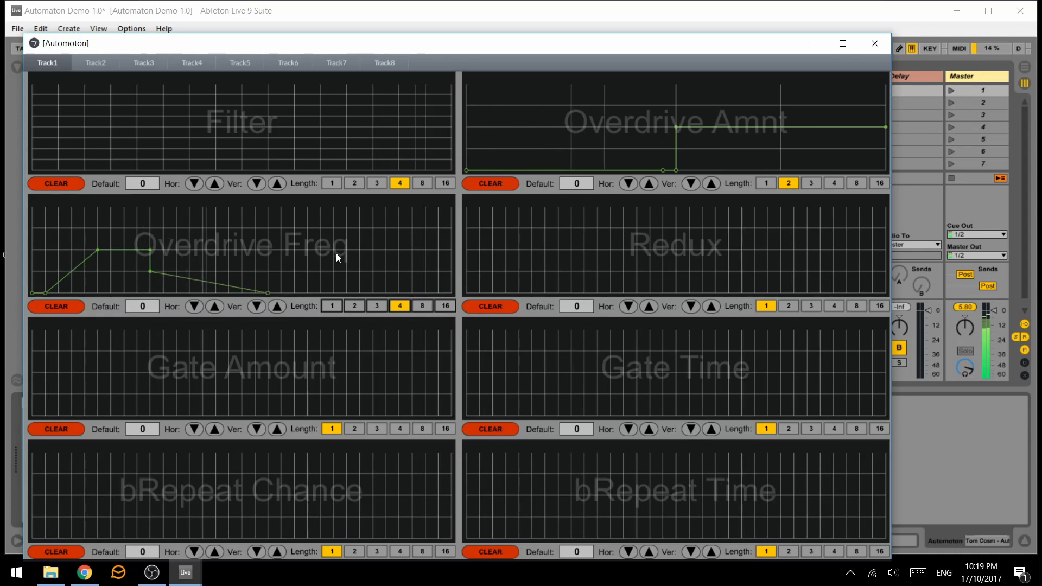
# End the Overdrive Freq envelope with a ramp to 127 curved to 0.5, and reshape the early rise into a taller peak.
pyautogui.click(451, 206)
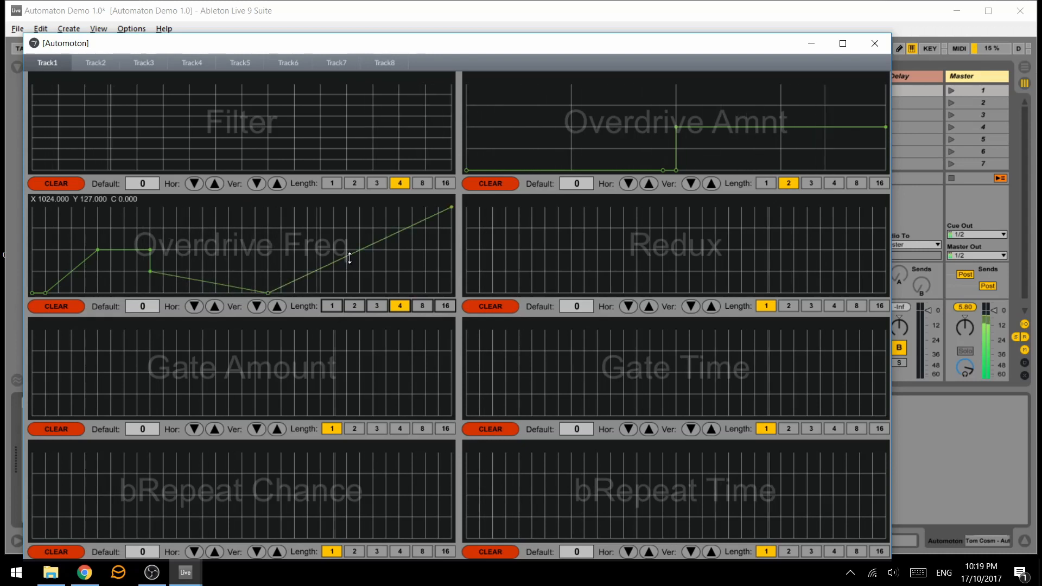
pyautogui.moveTo(344, 256); pyautogui.dragTo(344, 274)
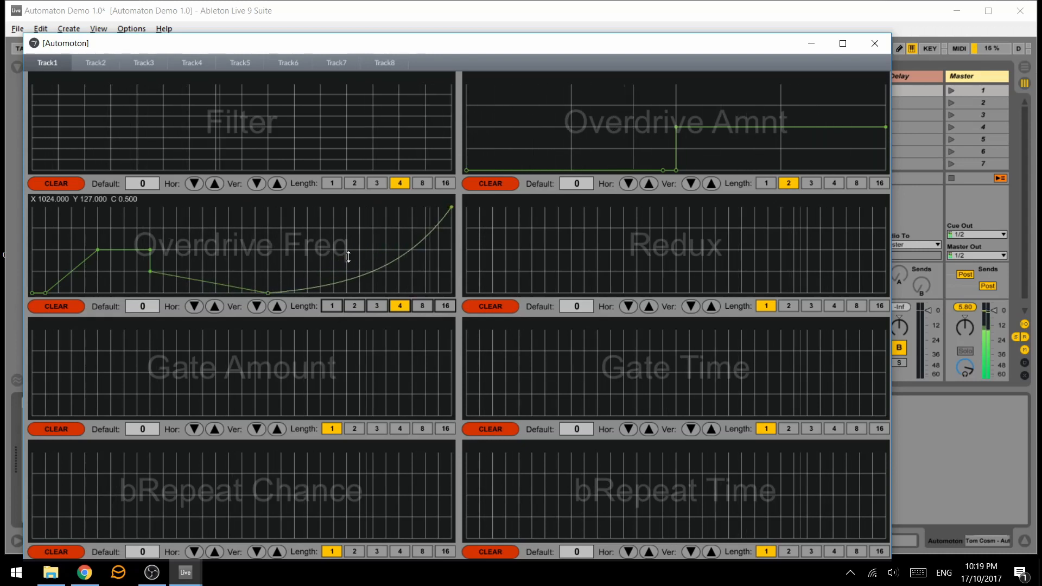
pyautogui.click(124, 228)
pyautogui.click(85, 271)
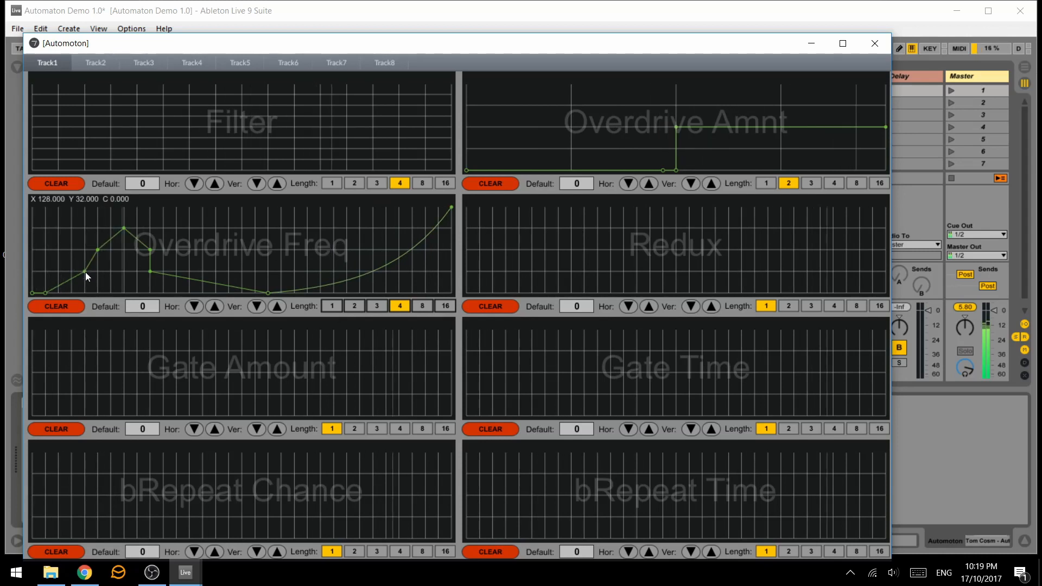
# Check the Bass track's effect rack, and return to the Automoton envelope editor.
pyautogui.click(939, 424)
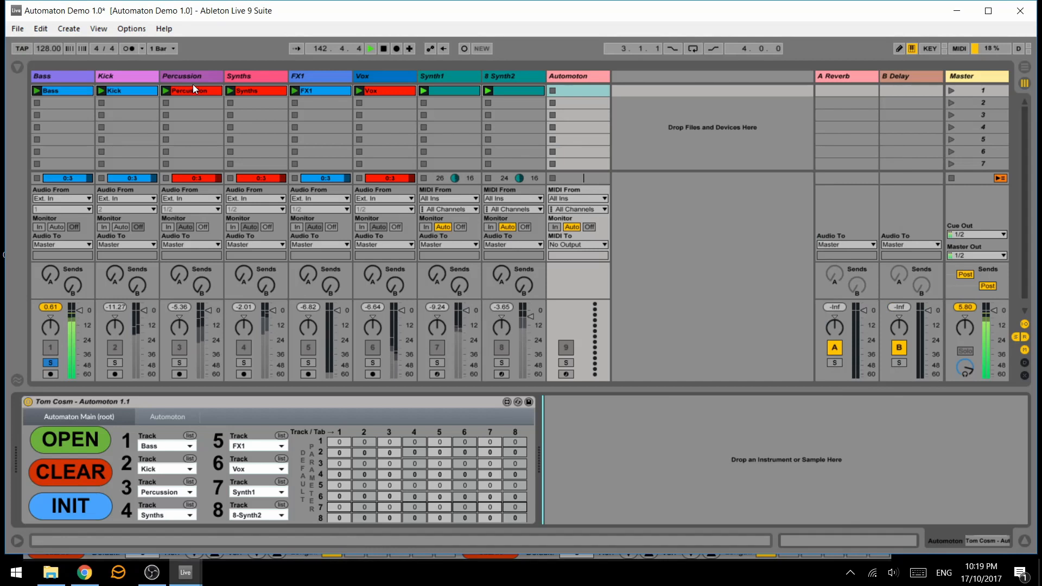
pyautogui.click(66, 74)
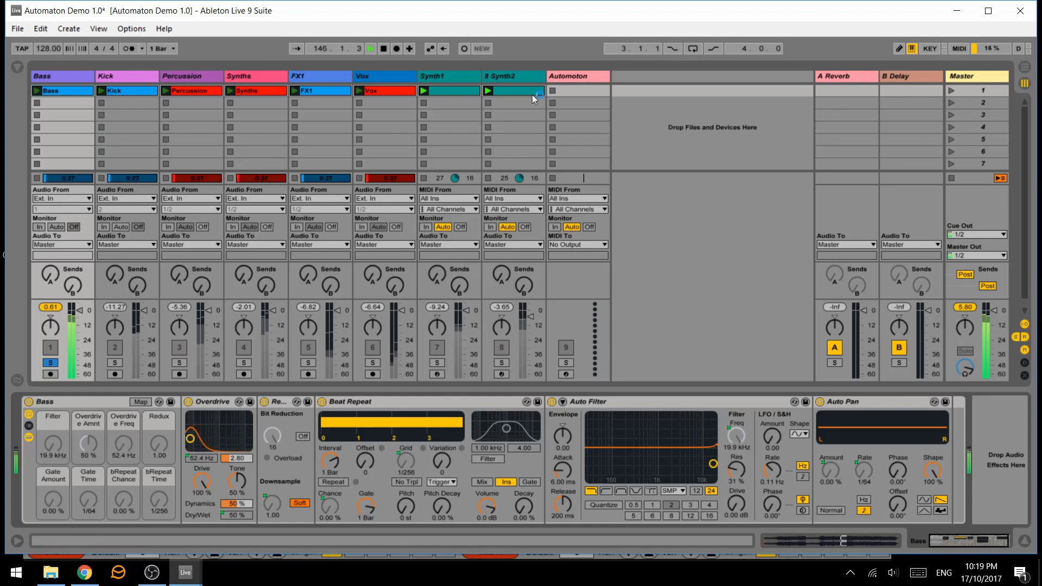
pyautogui.click(586, 75)
pyautogui.click(96, 439)
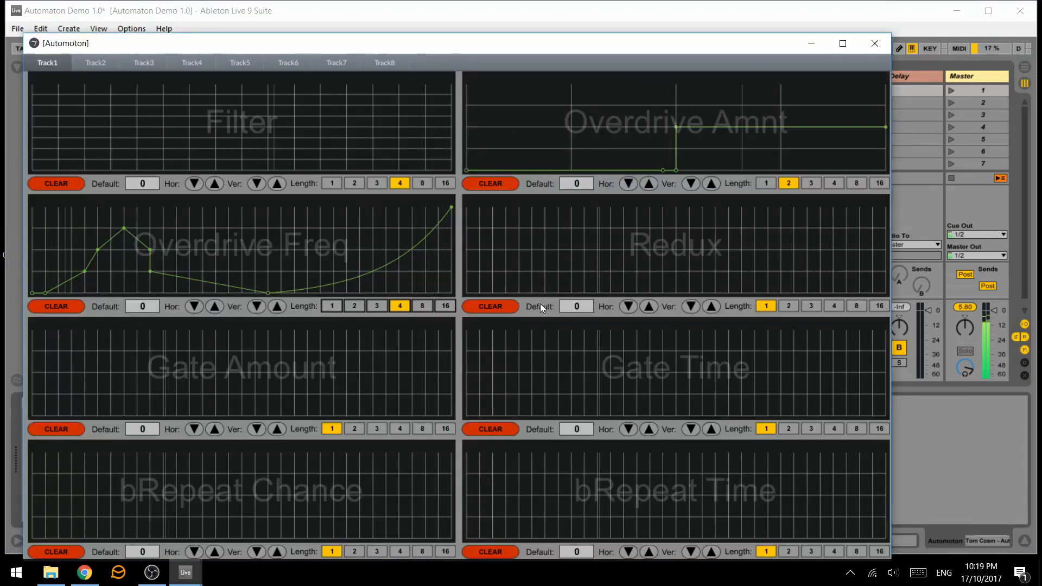
# Reduce the Redux grid to eight columns and draw a half-height pulse across the second column, starting from zero.
pyautogui.click(648, 306)
pyautogui.click(648, 306)
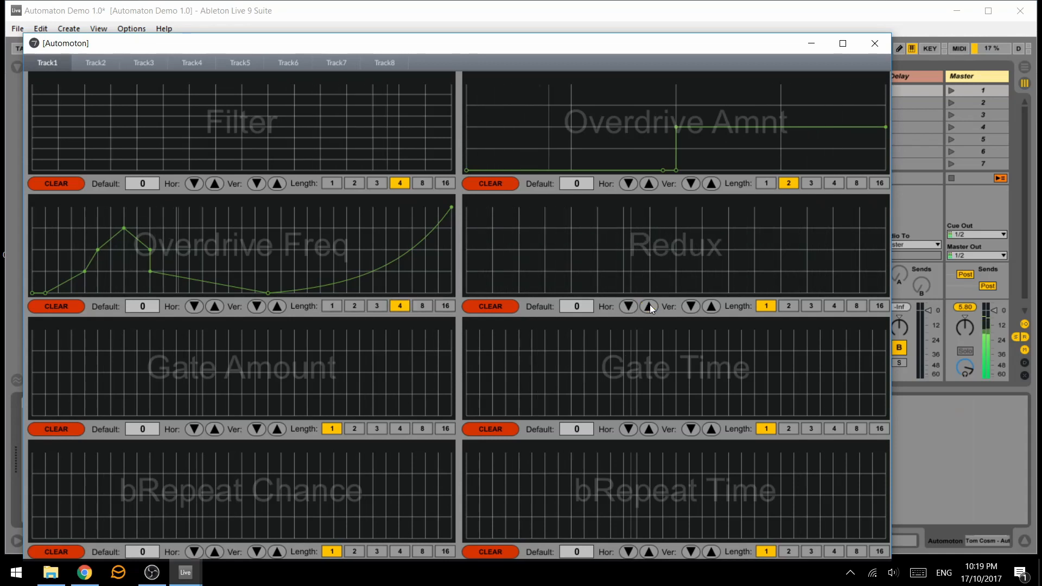
pyautogui.click(466, 294)
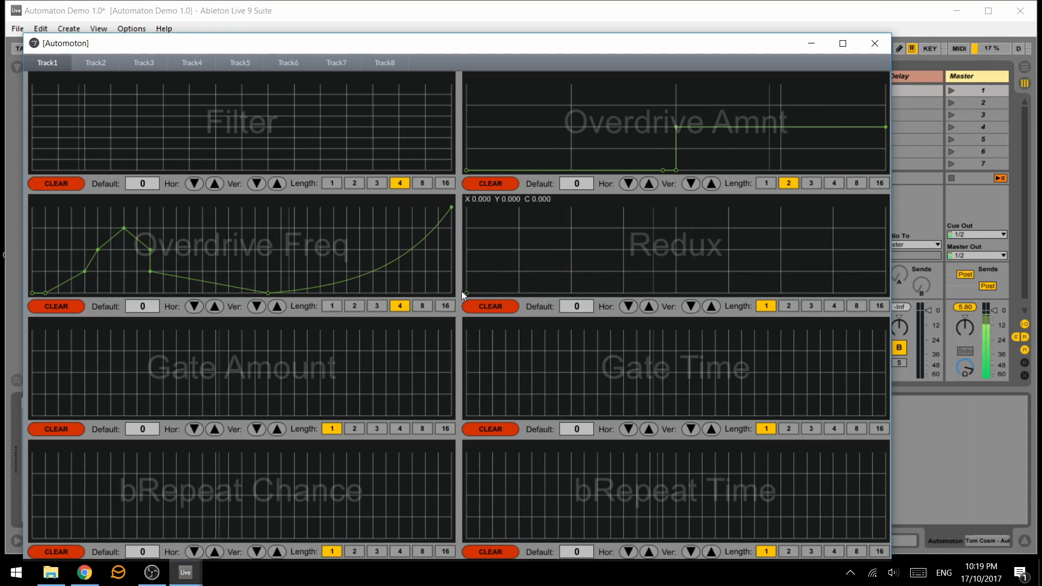
pyautogui.click(526, 293)
pyautogui.moveTo(521, 266); pyautogui.dragTo(522, 251)
pyautogui.click(571, 250)
pyautogui.click(571, 293)
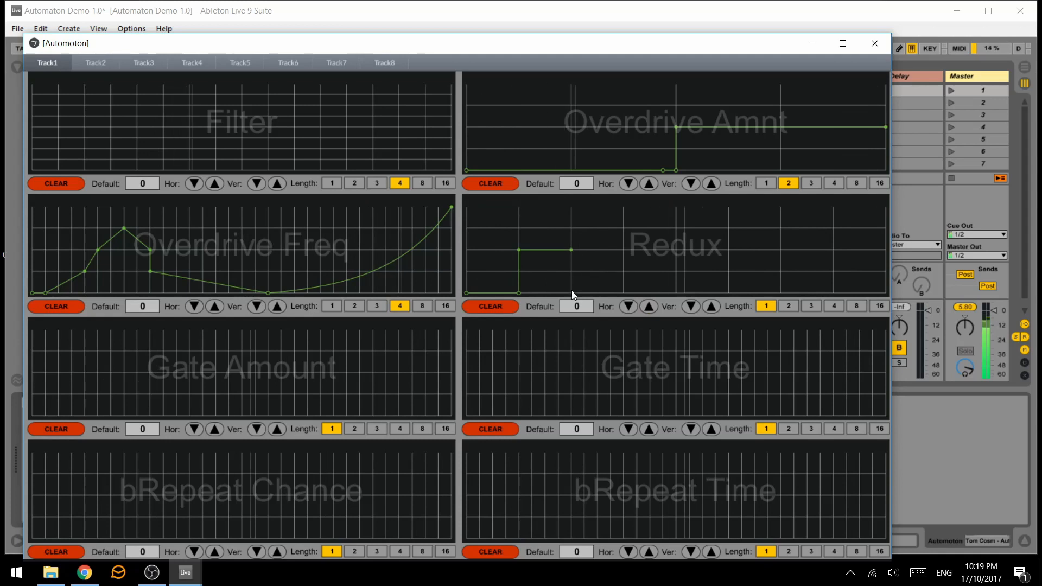
# Continue the Redux envelope with half-height pulses in the fourth, sixth and eighth columns and zero between them.
pyautogui.click(624, 293)
pyautogui.click(623, 250)
pyautogui.click(676, 250)
pyautogui.click(676, 293)
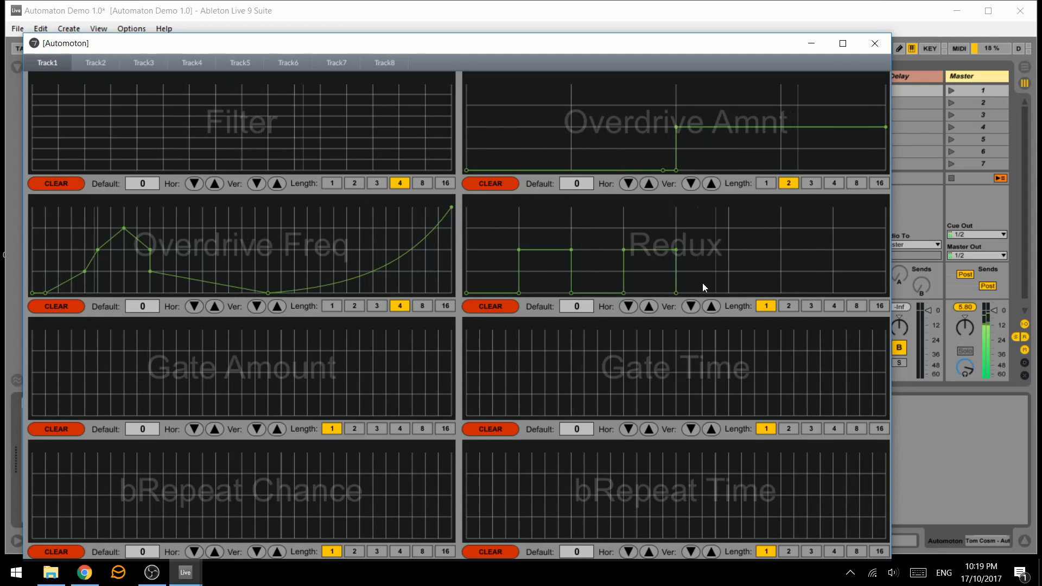
pyautogui.click(728, 293)
pyautogui.click(728, 250)
pyautogui.click(781, 249)
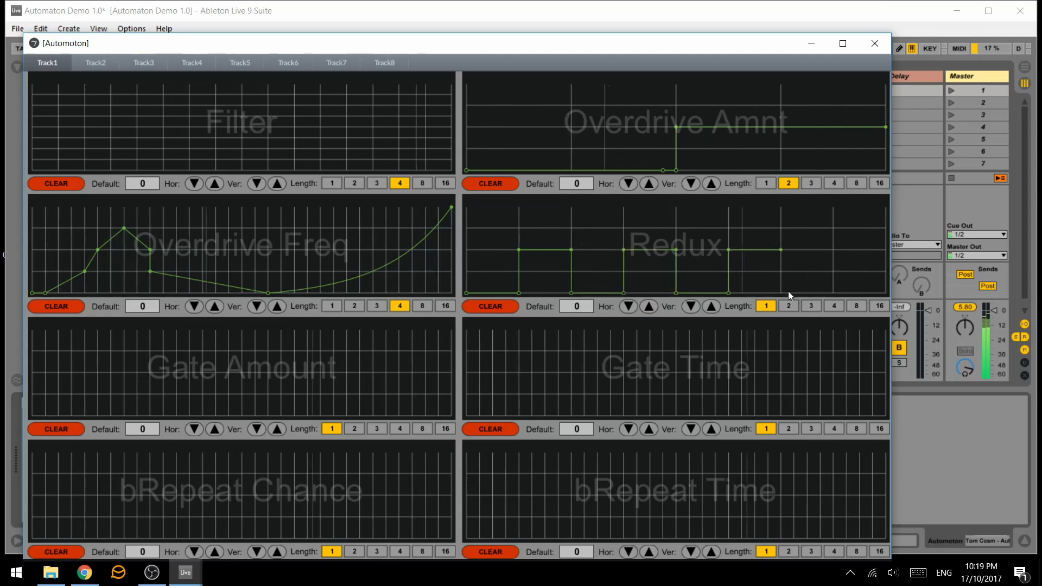
pyautogui.click(781, 293)
pyautogui.click(833, 293)
pyautogui.click(833, 249)
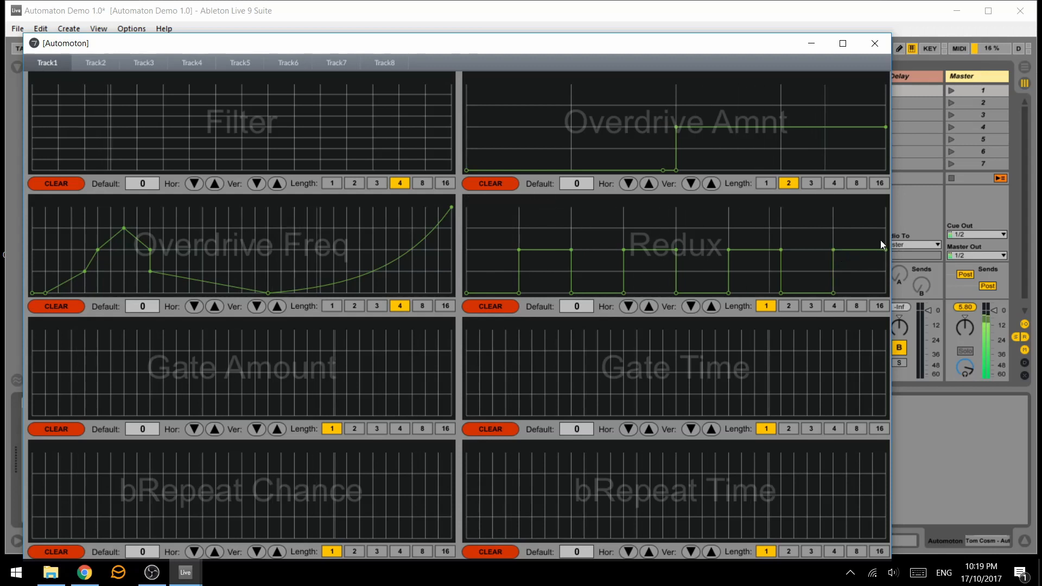
pyautogui.click(881, 250)
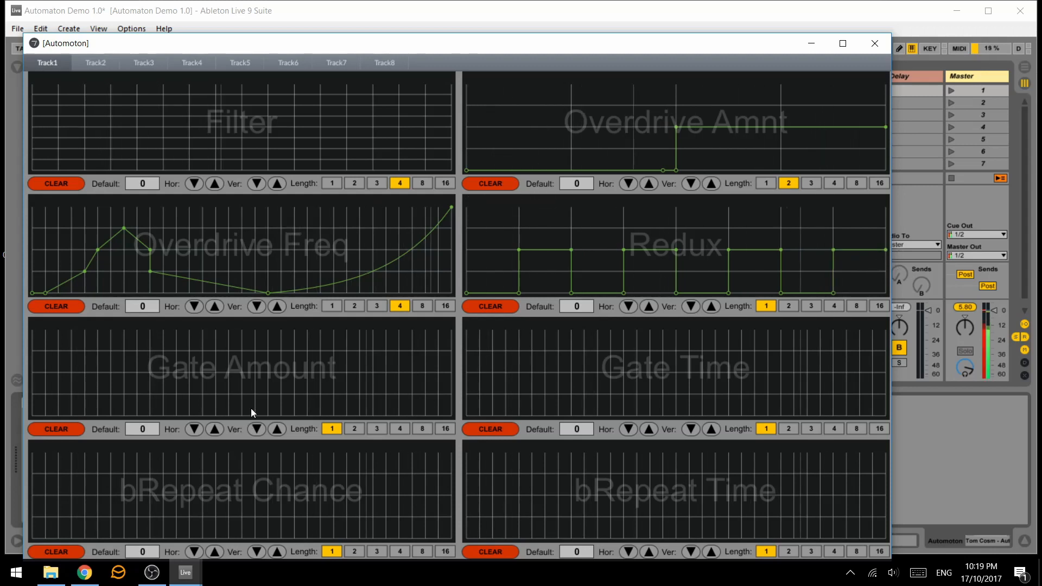
# Reduce the Gate Amount grid to eight columns and draw a step envelope: zero in the first half, full height in the second.
pyautogui.click(215, 429)
pyautogui.click(214, 429)
pyautogui.click(37, 413)
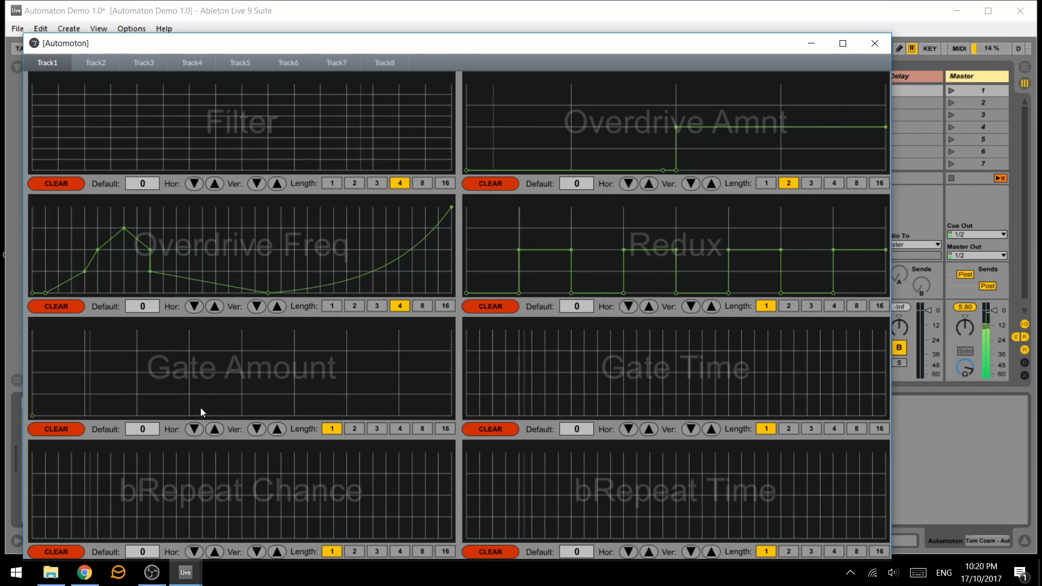
pyautogui.click(239, 415)
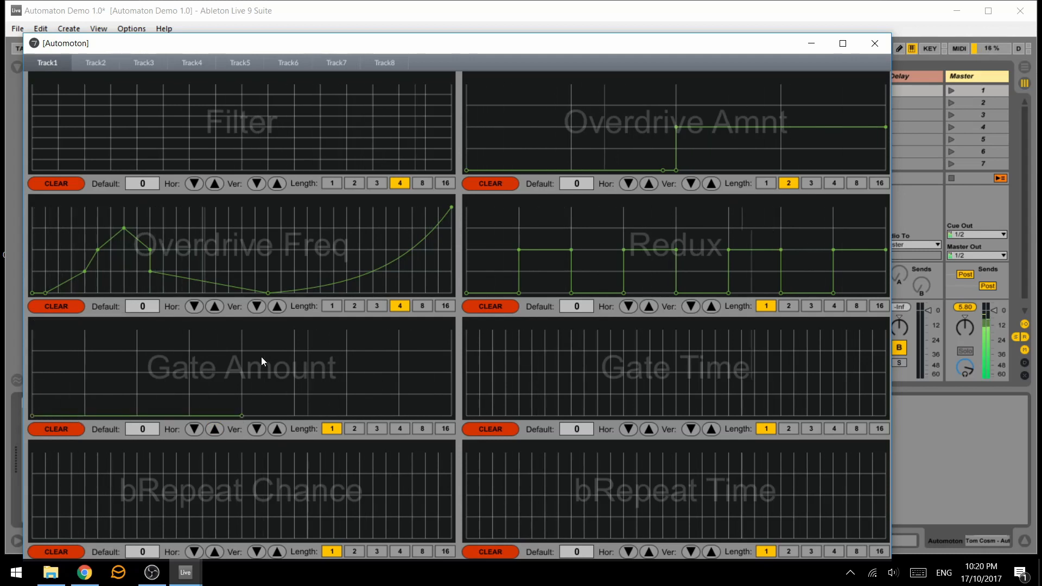
pyautogui.click(243, 330)
pyautogui.click(452, 329)
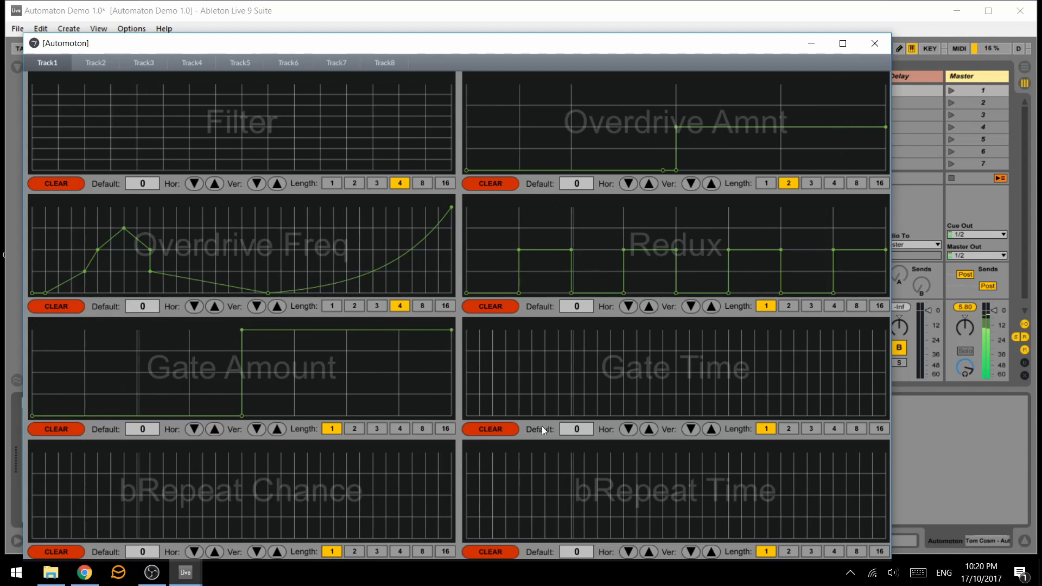
# Draw a flat Gate Time envelope at a quarter of the height across the whole lane.
pyautogui.click(477, 394)
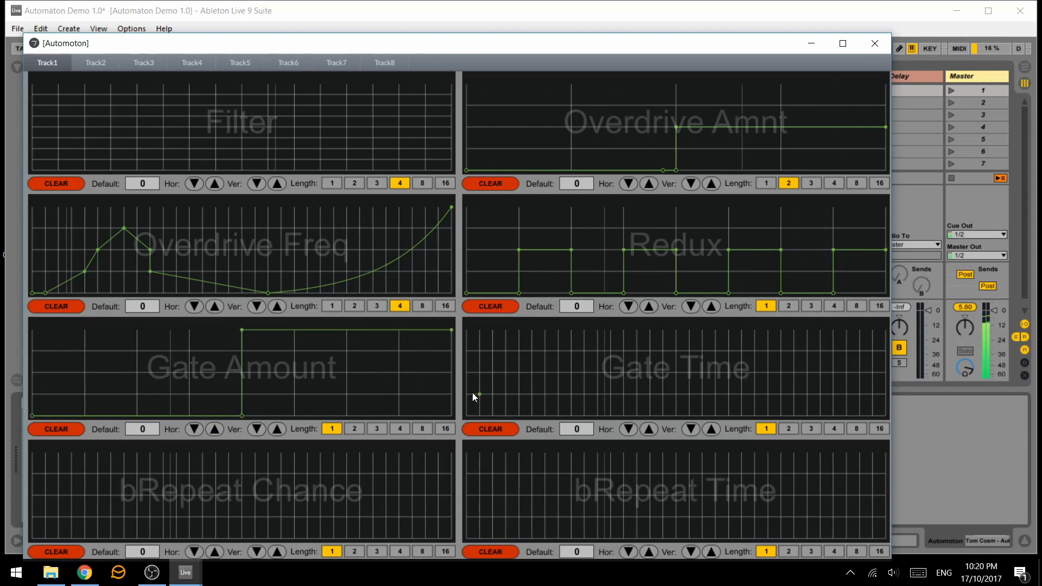
pyautogui.click(467, 394)
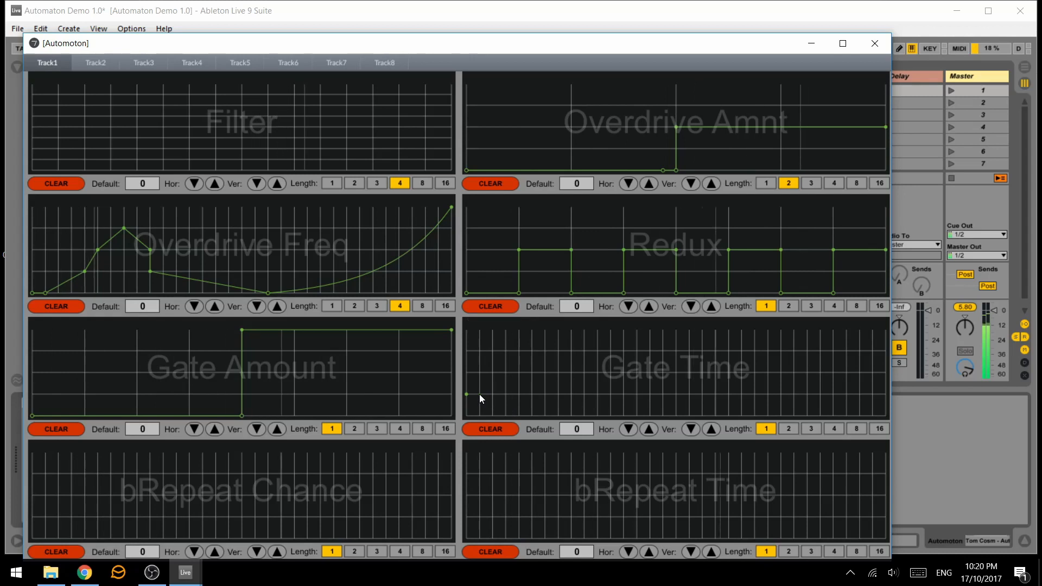
pyautogui.moveTo(480, 394); pyautogui.dragTo(886, 392)
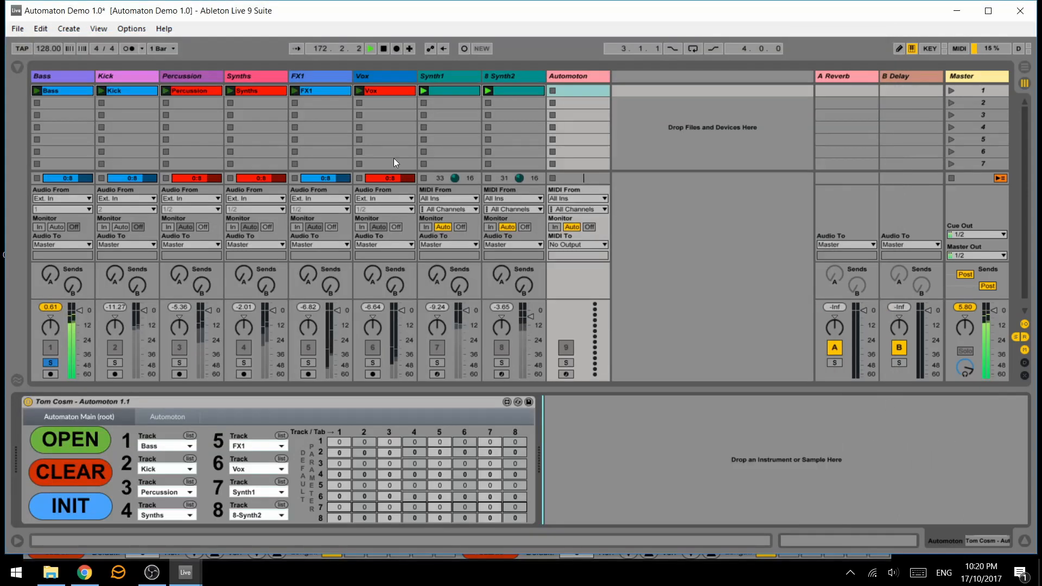
# Check the Bass rack's response to the gate envelopes, and reopen the Automoton envelope editor.
pyautogui.click(946, 445)
pyautogui.click(67, 79)
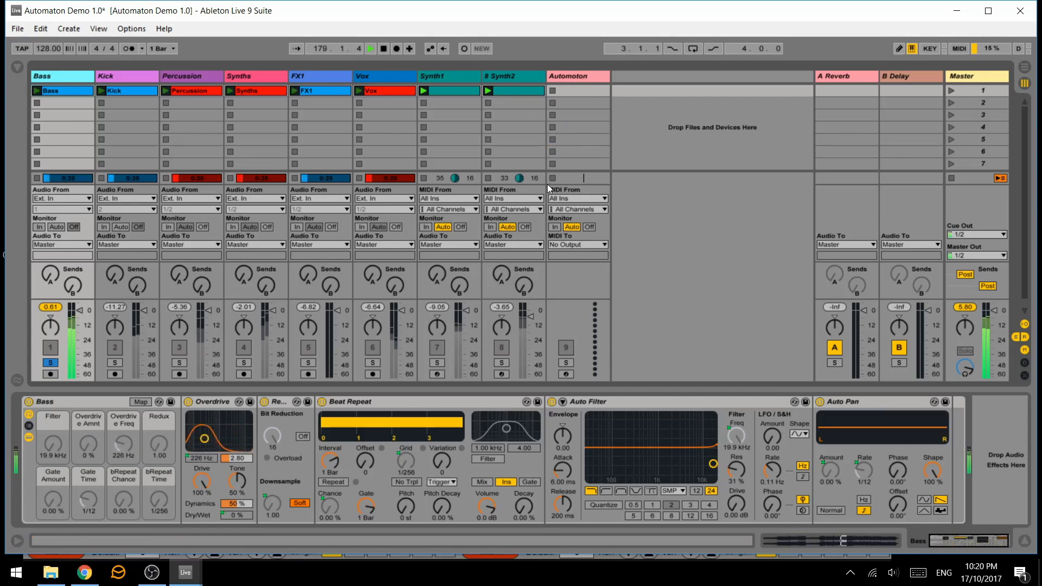
pyautogui.click(572, 76)
pyautogui.click(72, 429)
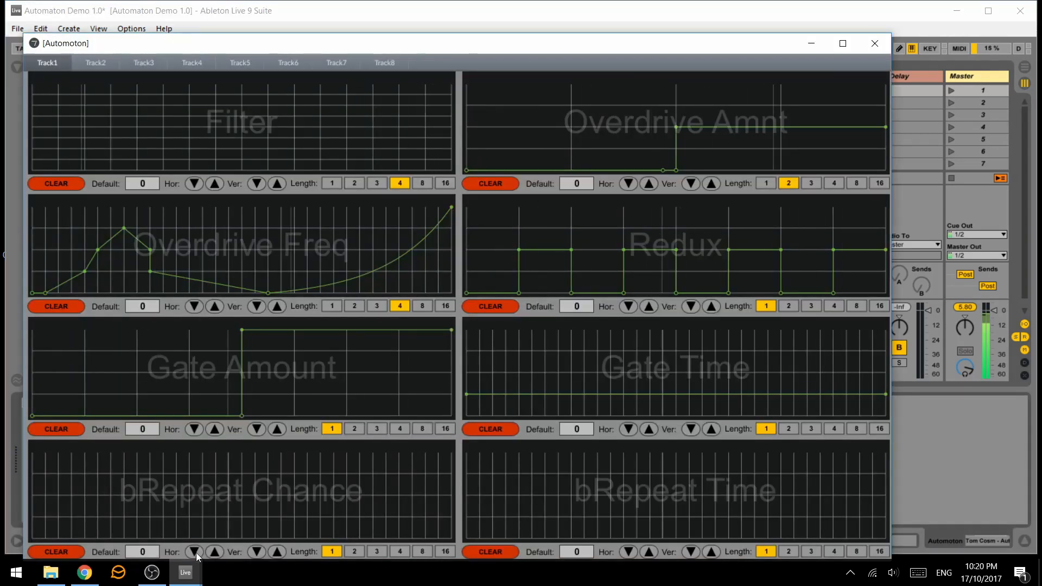
# Reduce the bRepeat Chance grid to four columns and draw a step envelope: full height in the first half, zero in the second.
pyautogui.click(215, 551)
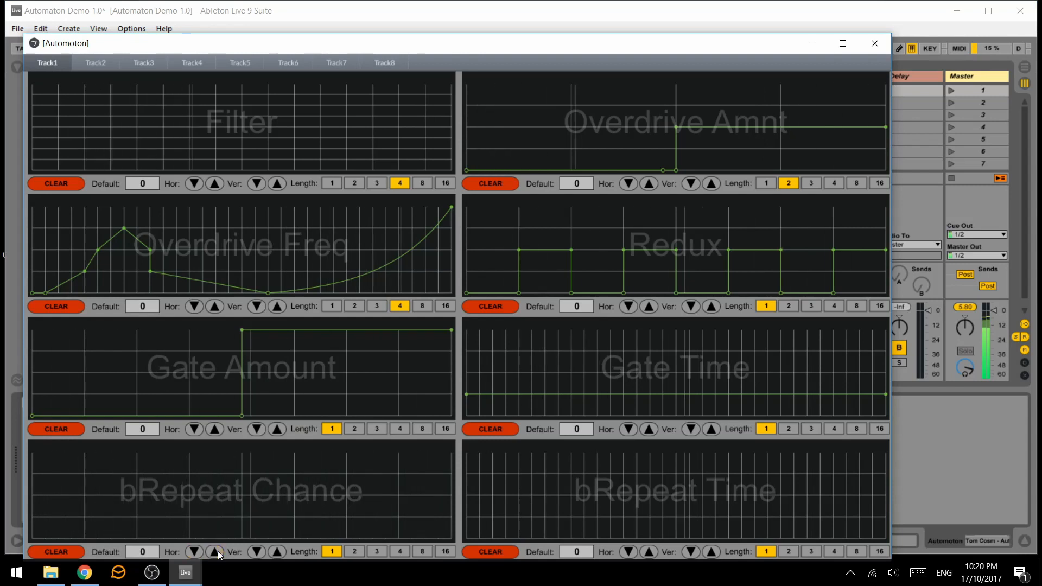
pyautogui.moveTo(33, 494); pyautogui.dragTo(26, 444)
pyautogui.click(240, 459)
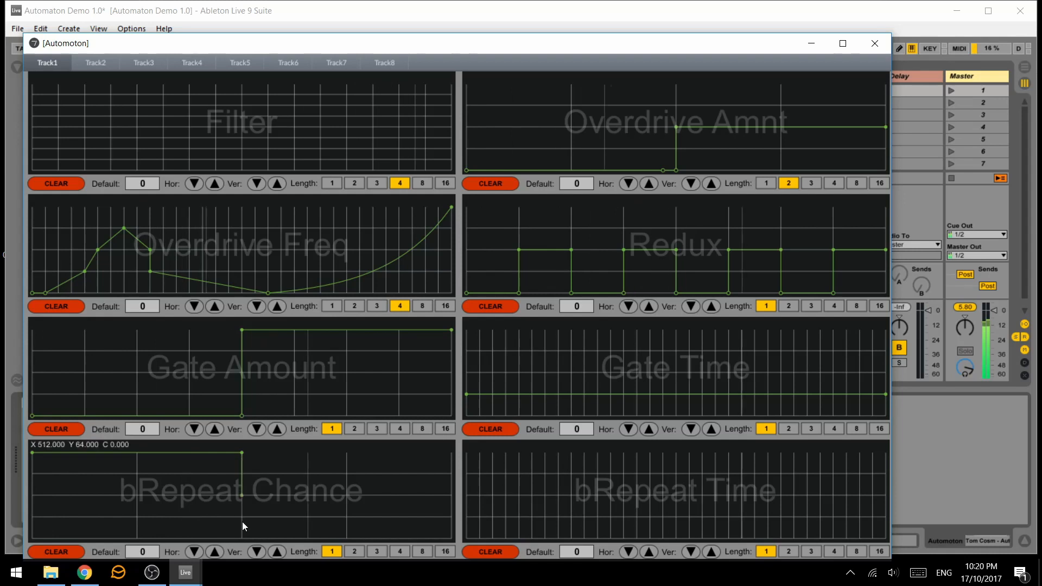
pyautogui.click(243, 537)
pyautogui.click(432, 539)
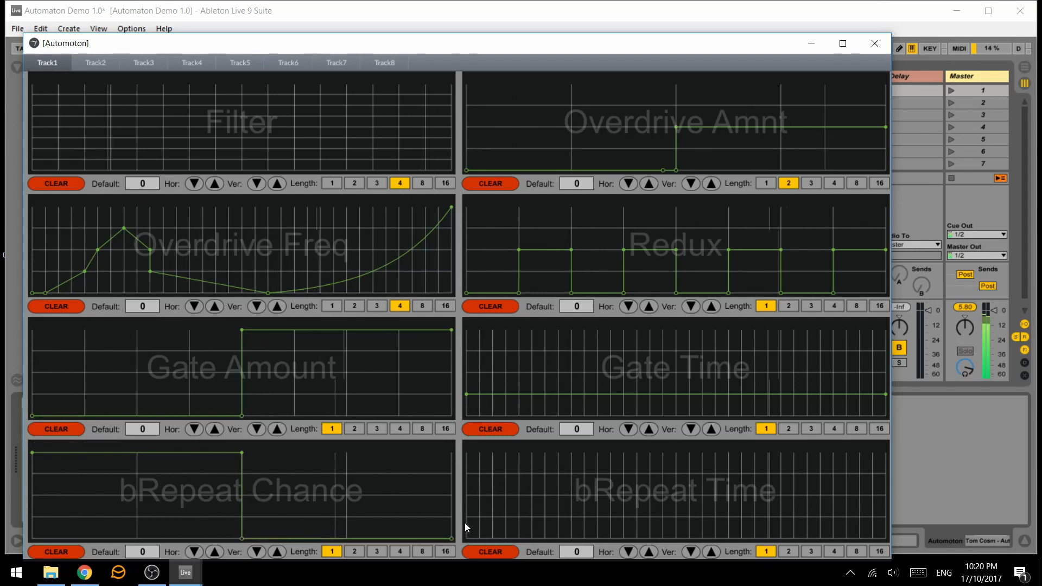
# Draw a flat bRepeat Time envelope at half height and make the lane's vertical grid finer.
pyautogui.click(476, 496)
pyautogui.moveTo(468, 495); pyautogui.dragTo(885, 494)
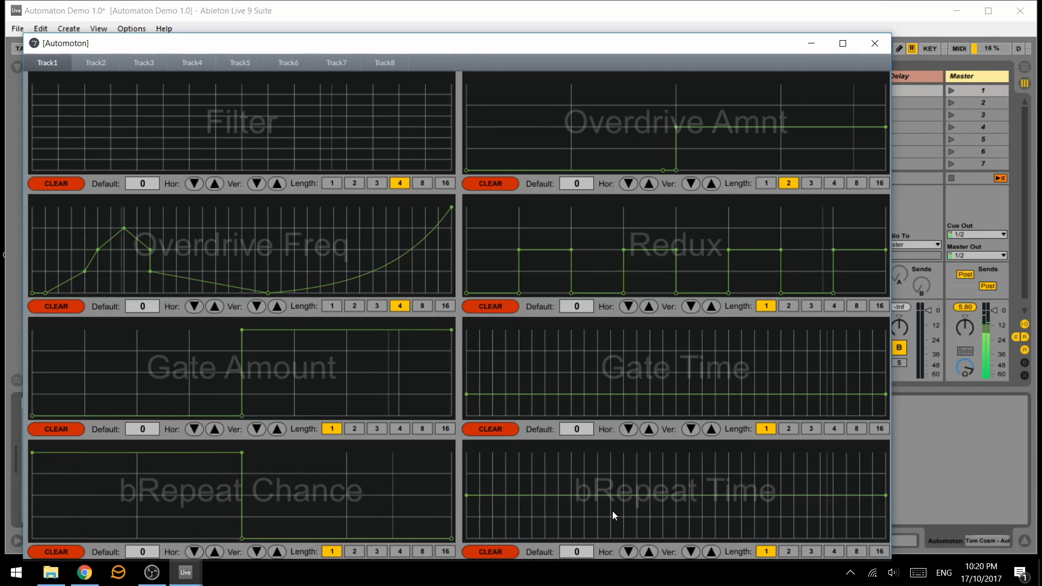
pyautogui.click(714, 551)
pyautogui.click(691, 551)
pyautogui.click(691, 551)
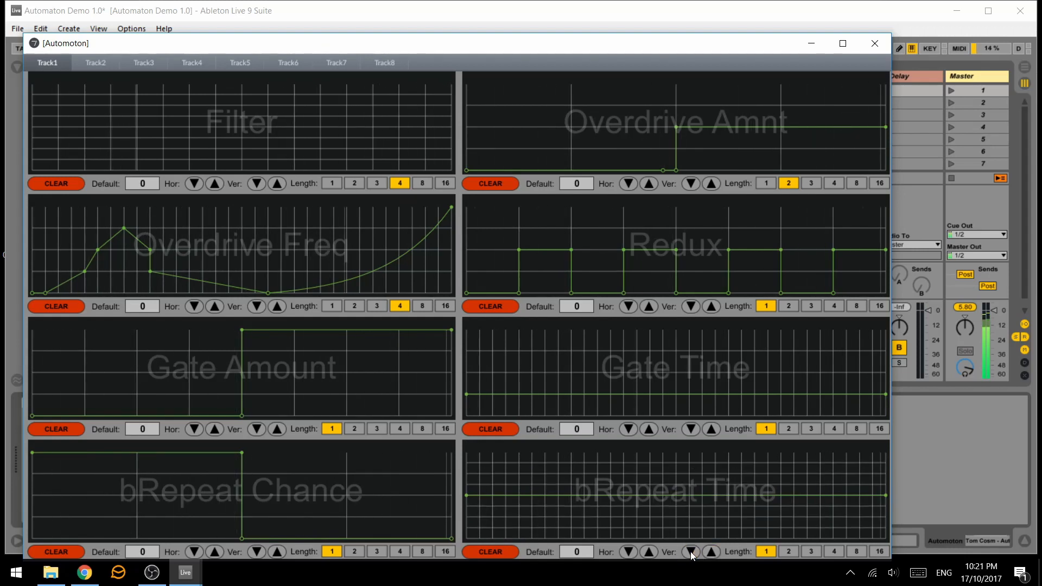
# Reshape the bRepeat Time envelope with an early dip, a three-quarter-height peak past the middle, another dip, and a vertical step up near the end.
pyautogui.click(492, 517)
pyautogui.click(584, 528)
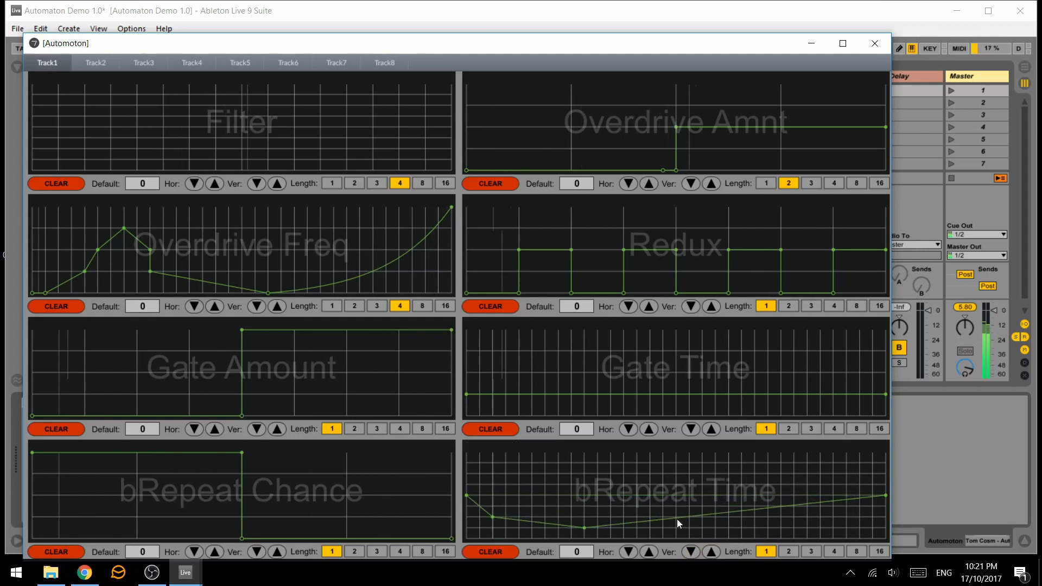
pyautogui.click(702, 495)
pyautogui.click(715, 474)
pyautogui.click(741, 484)
pyautogui.click(794, 516)
pyautogui.click(847, 506)
pyautogui.click(849, 474)
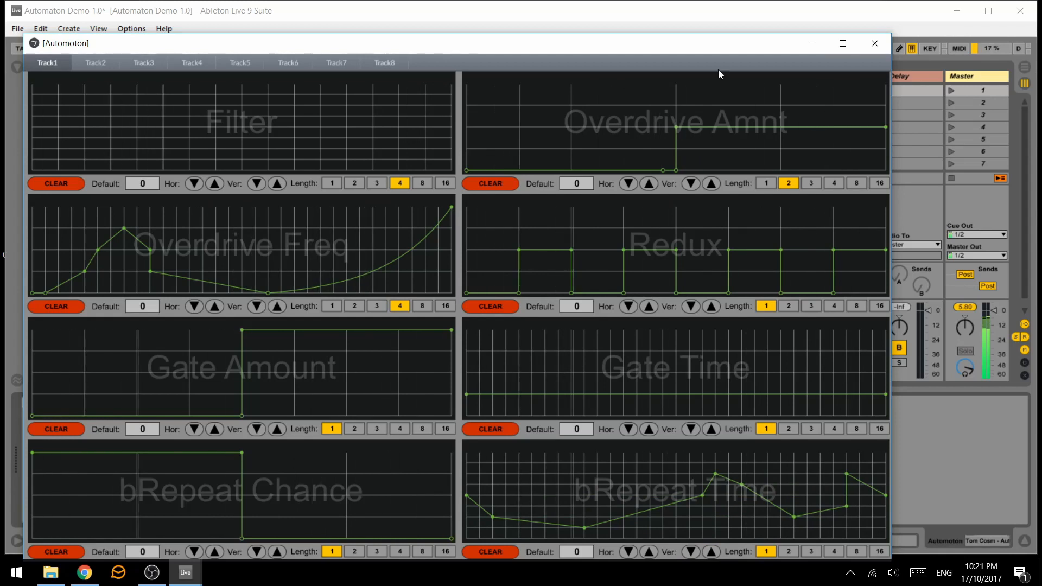
# Close the envelope editor, show Operator's LFO settings on the Synth1 track, and solo Synth1 instead of Bass.
pyautogui.click(874, 43)
pyautogui.click(451, 71)
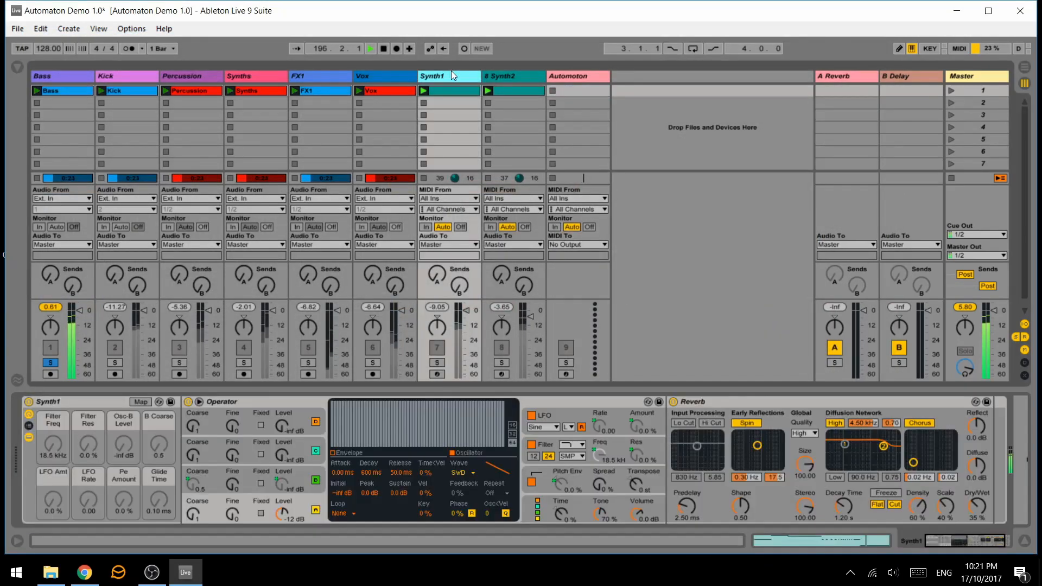
pyautogui.click(240, 403)
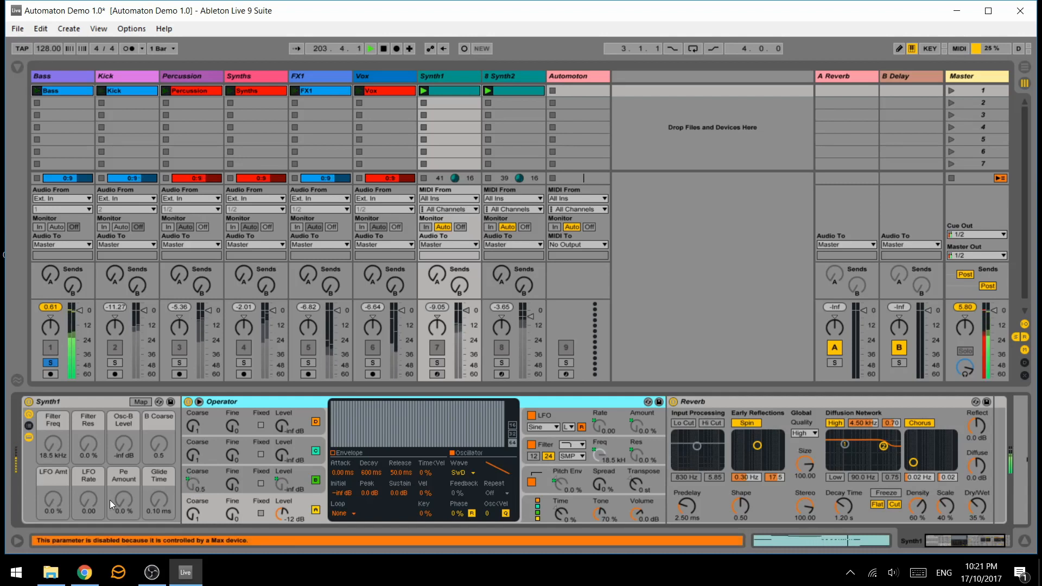
pyautogui.click(552, 416)
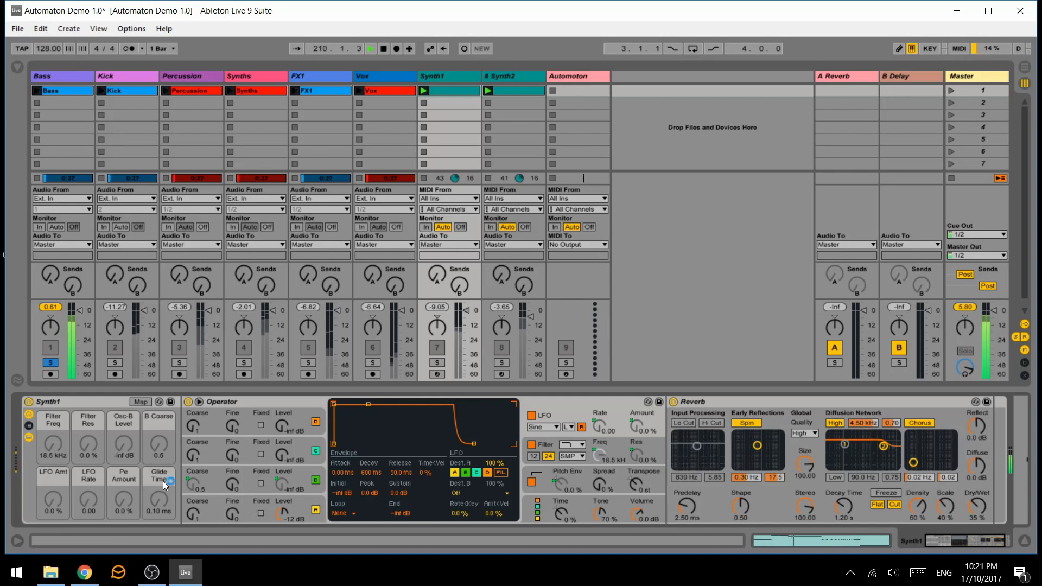
pyautogui.click(437, 362)
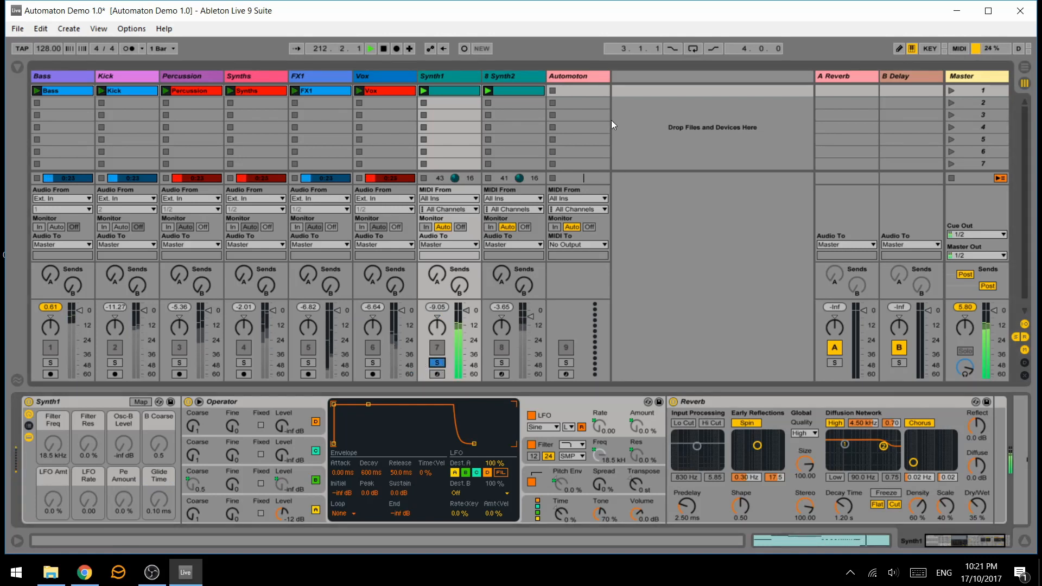
# Open the envelope editor from the Automoton track's device and show the Track7 lanes.
pyautogui.click(569, 77)
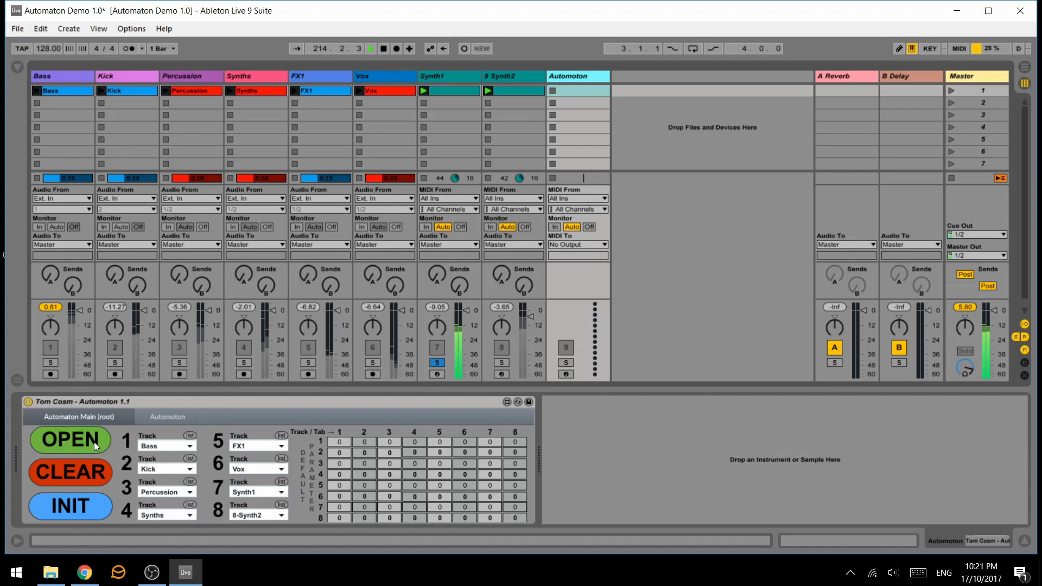
pyautogui.click(70, 437)
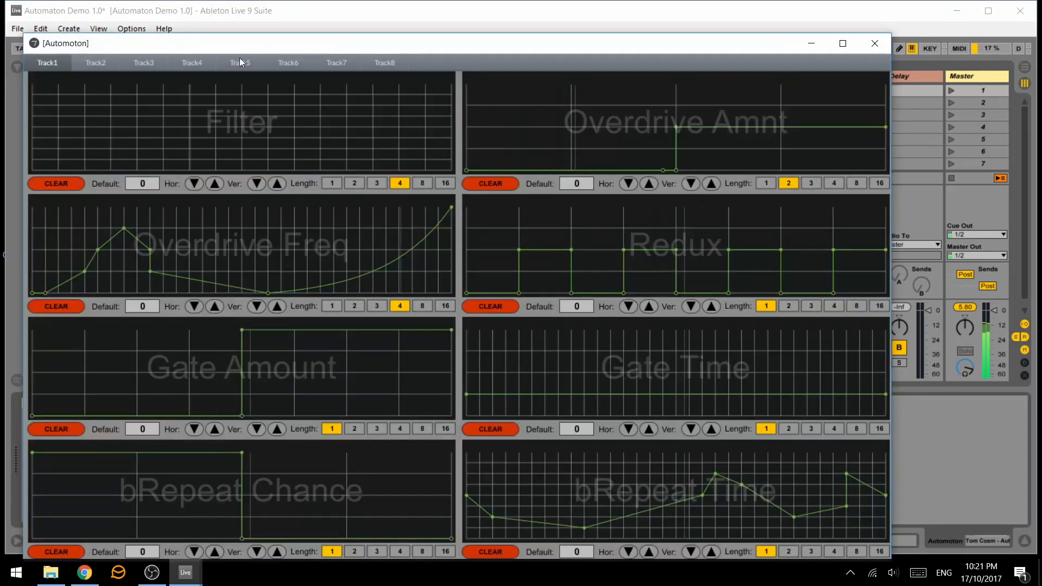
pyautogui.click(337, 62)
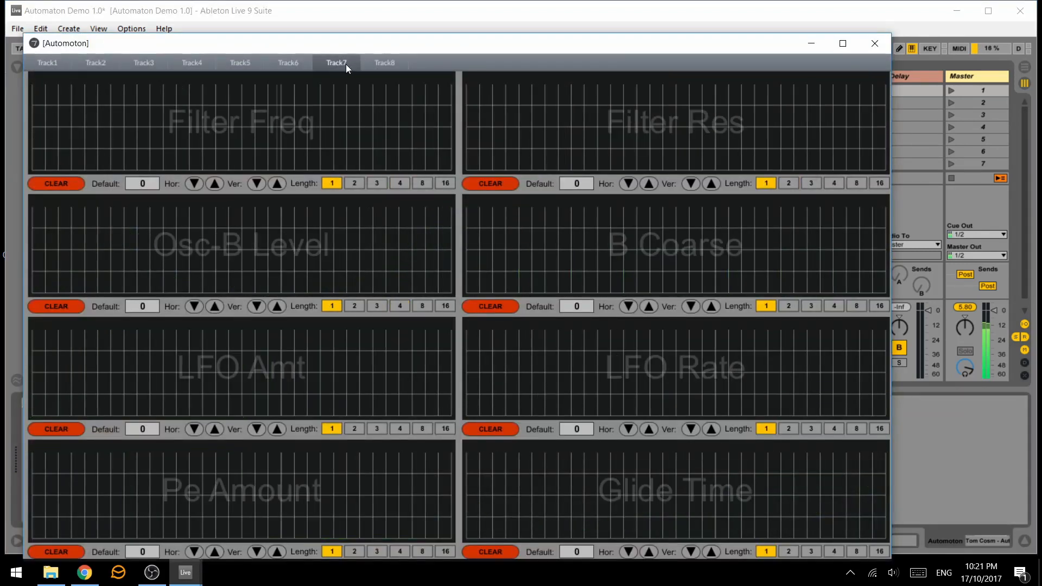
# Set the Filter Freq length to 4 and draw a zigzag envelope with four quarter-height peaks, returning to zero at the end.
pyautogui.click(398, 184)
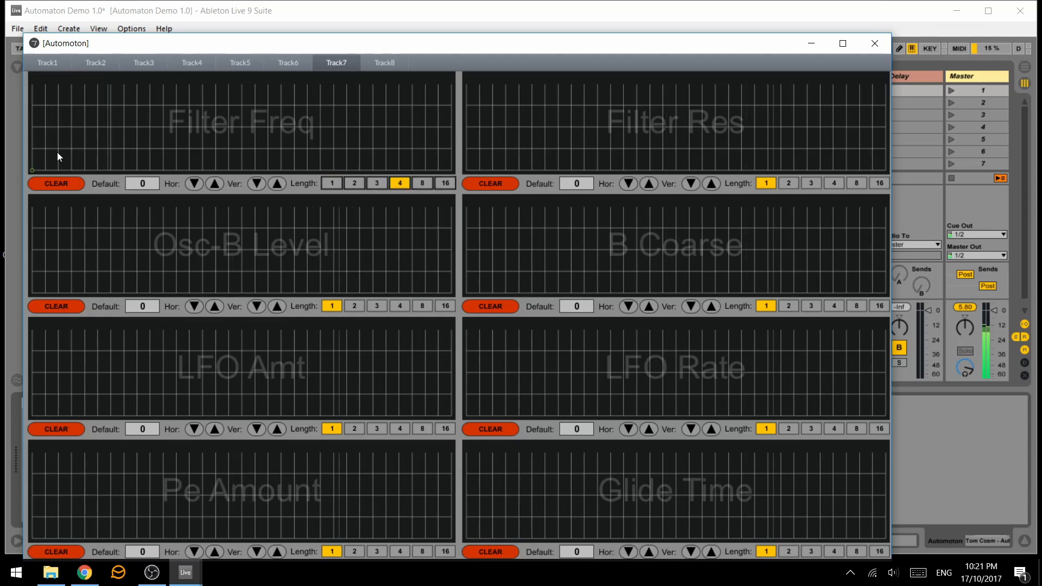
pyautogui.click(71, 148)
pyautogui.click(123, 170)
pyautogui.click(150, 148)
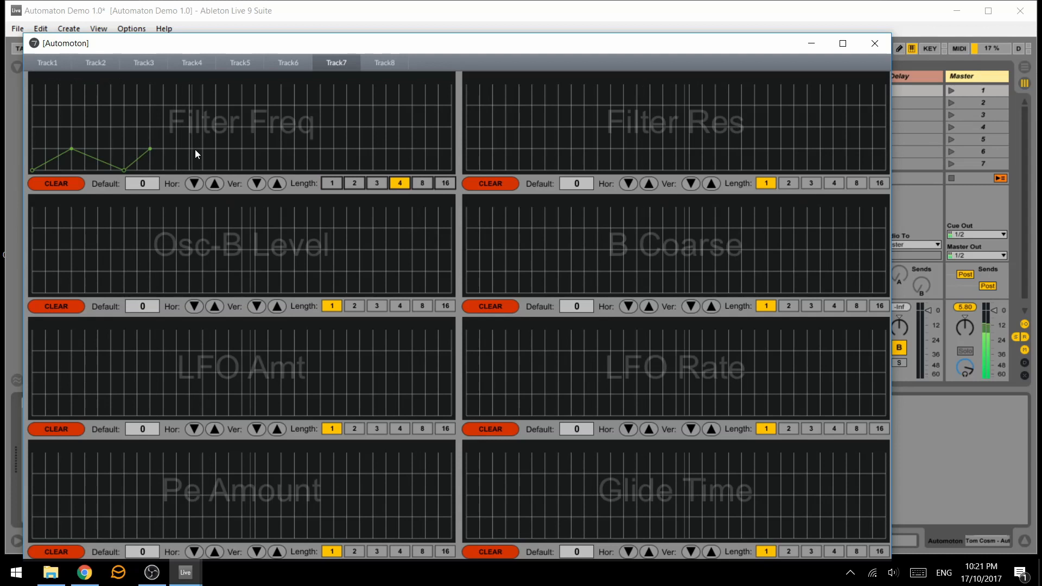
pyautogui.click(242, 170)
pyautogui.click(294, 148)
pyautogui.click(360, 169)
pyautogui.click(412, 148)
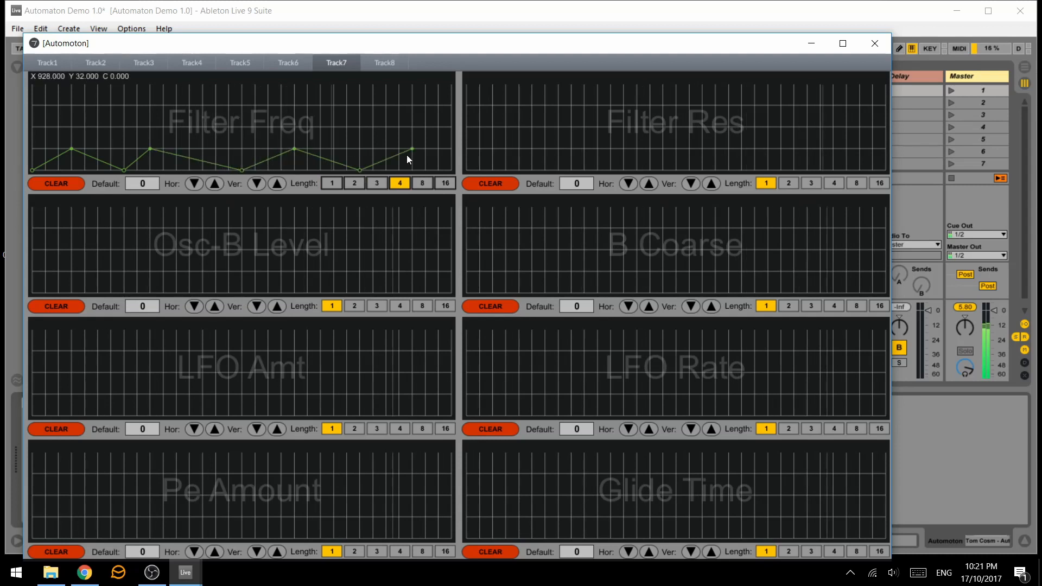
pyautogui.click(452, 171)
# Add a vertical step to three-quarter height in the first half of Filter Freq and half-height peaks separated by dips in the second.
pyautogui.click(150, 105)
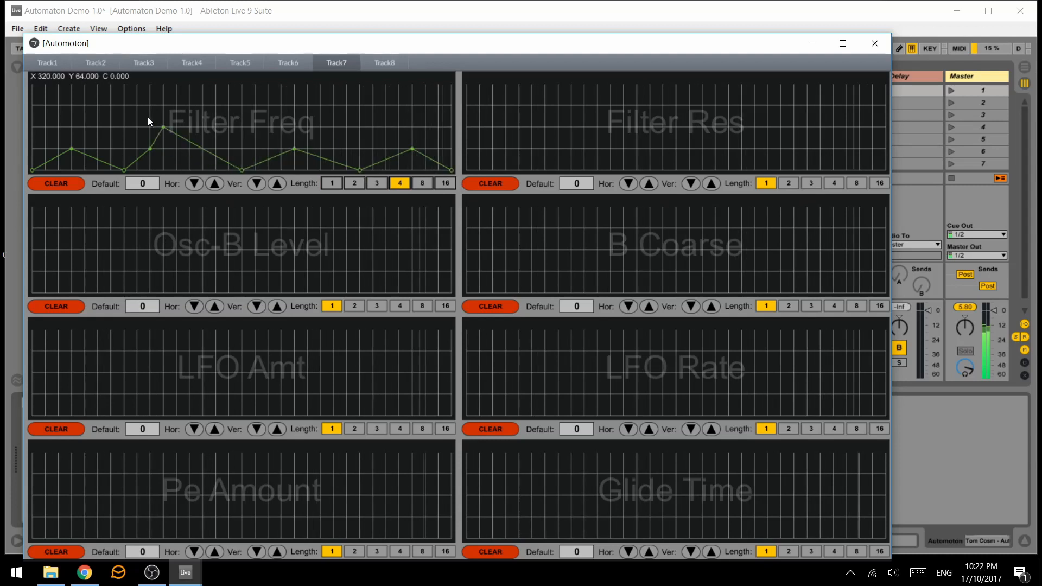
pyautogui.click(255, 127)
pyautogui.click(269, 170)
pyautogui.click(308, 127)
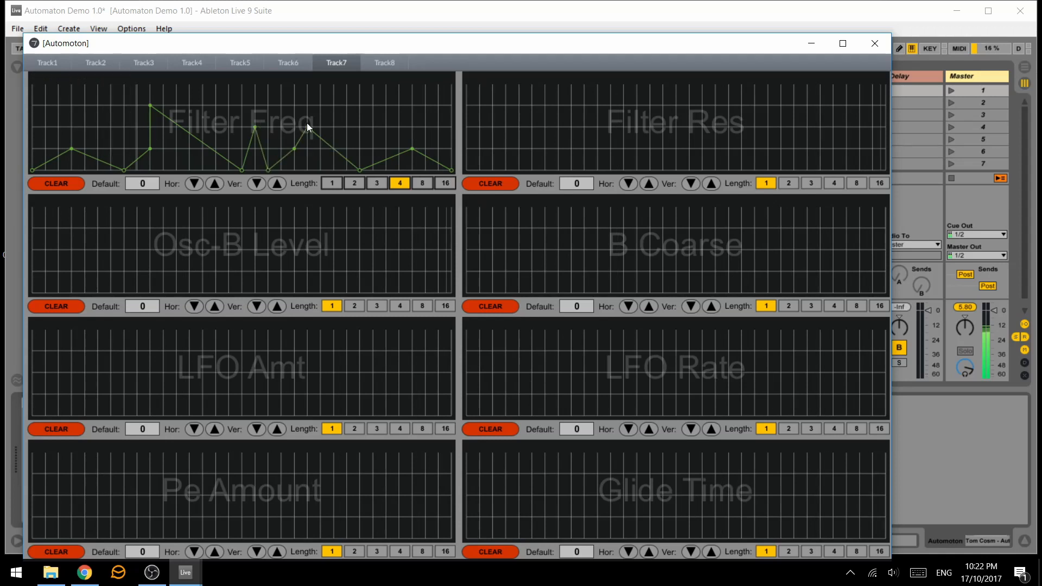
pyautogui.click(320, 149)
pyautogui.click(373, 127)
pyautogui.click(386, 170)
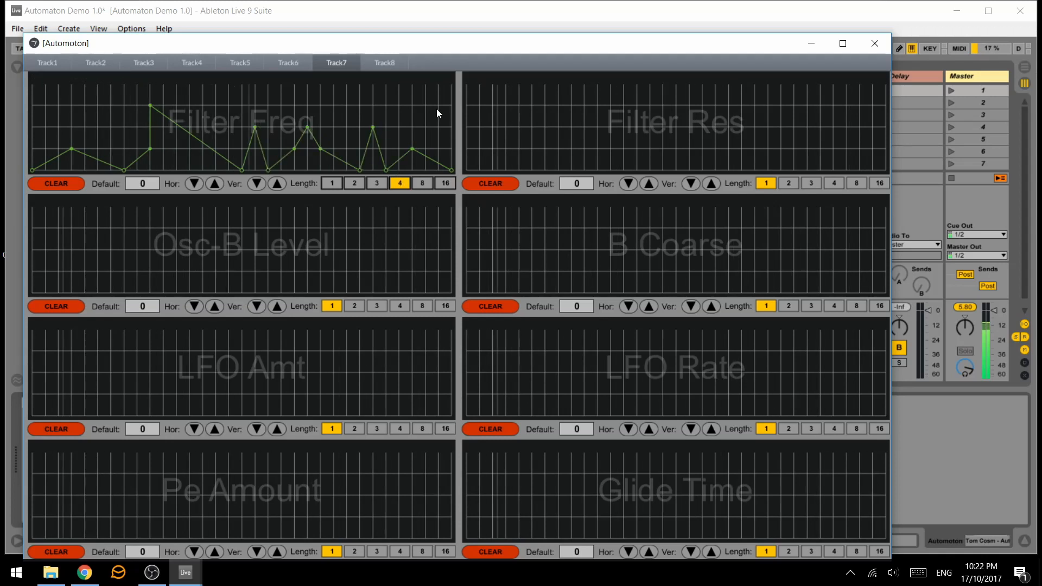
# Add three-quarter-height Filter Freq peaks near the start and end plus an early half-height peak, and set the length to 2.
pyautogui.click(438, 105)
pyautogui.click(97, 105)
pyautogui.moveTo(98, 111); pyautogui.dragTo(100, 127)
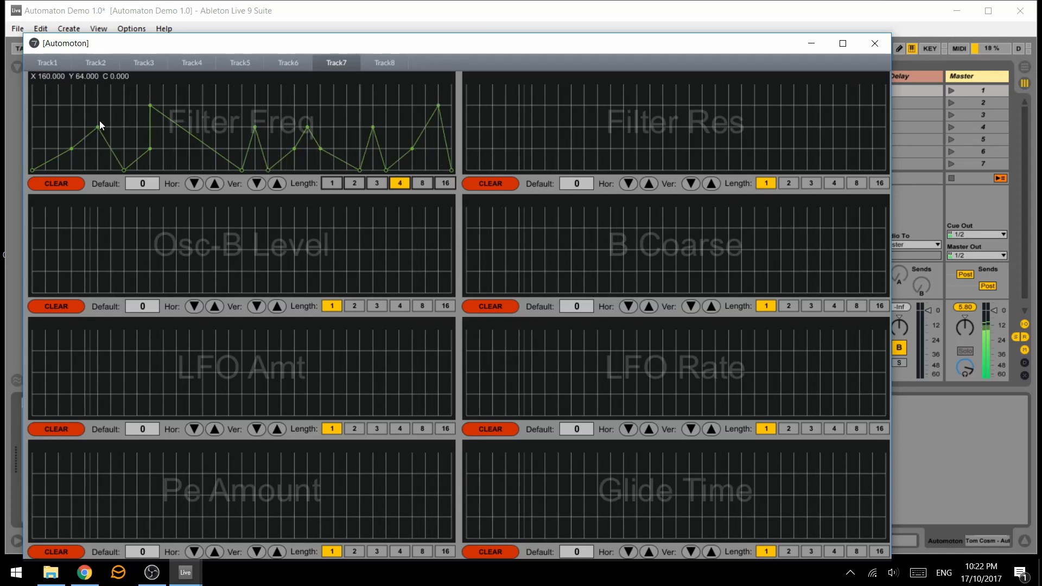
pyautogui.click(46, 107)
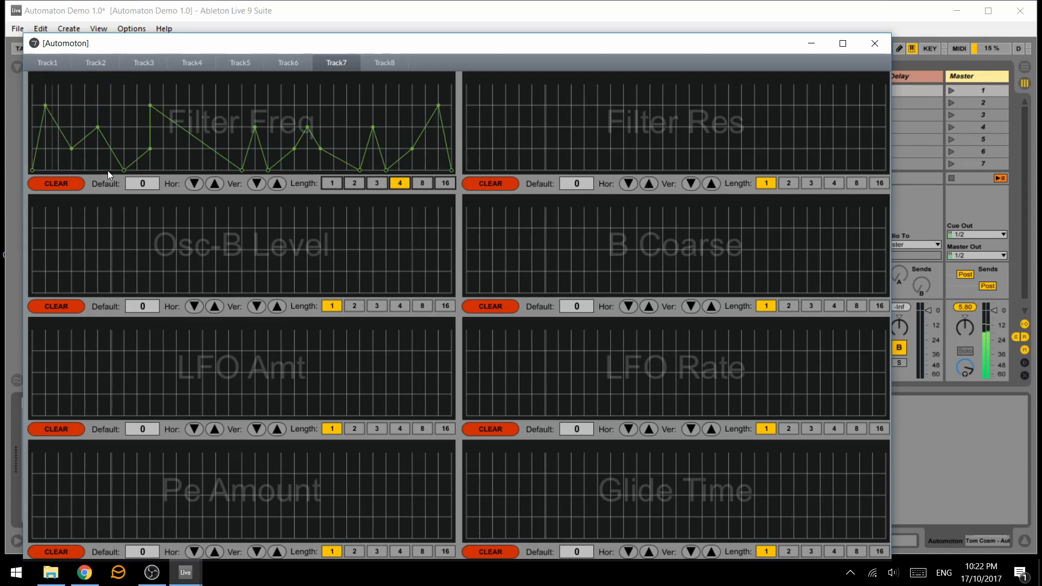
pyautogui.click(332, 183)
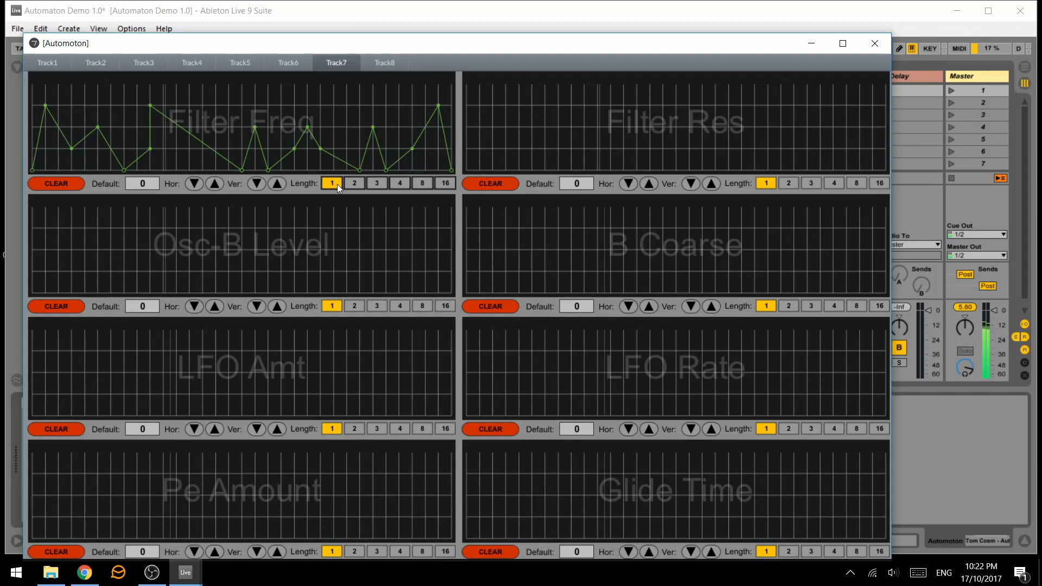
pyautogui.click(356, 183)
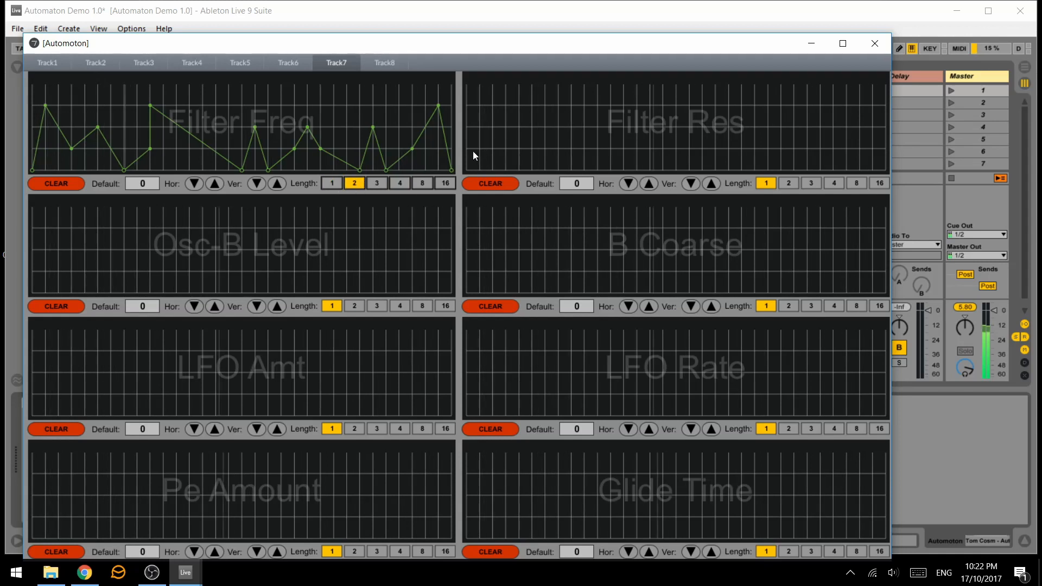
# Draw a Filter Res envelope: zero until nearly halfway, rising through quarter height to half height, and flat until near the end.
pyautogui.moveTo(467, 172); pyautogui.dragTo(663, 170)
pyautogui.click(885, 106)
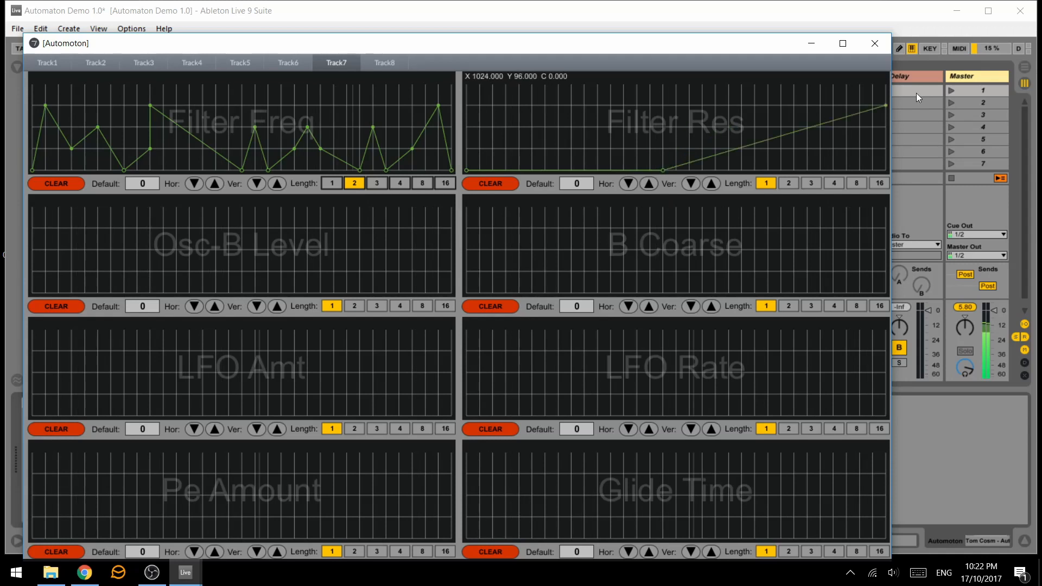
pyautogui.moveTo(816, 91); pyautogui.dragTo(808, 85)
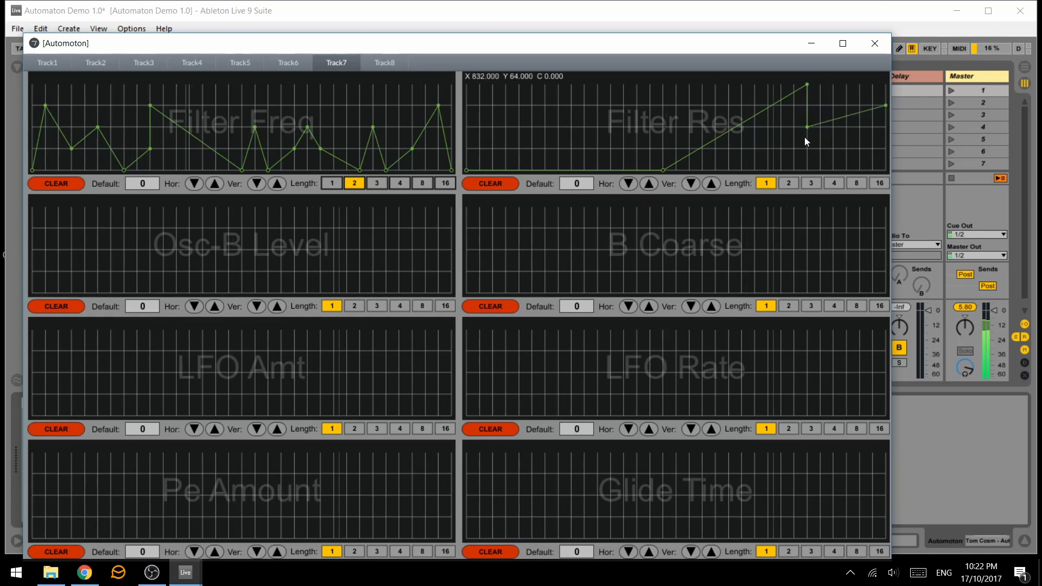
pyautogui.click(806, 128)
pyautogui.keyDown('shift'); pyautogui.click(807, 86); pyautogui.keyUp('shift')
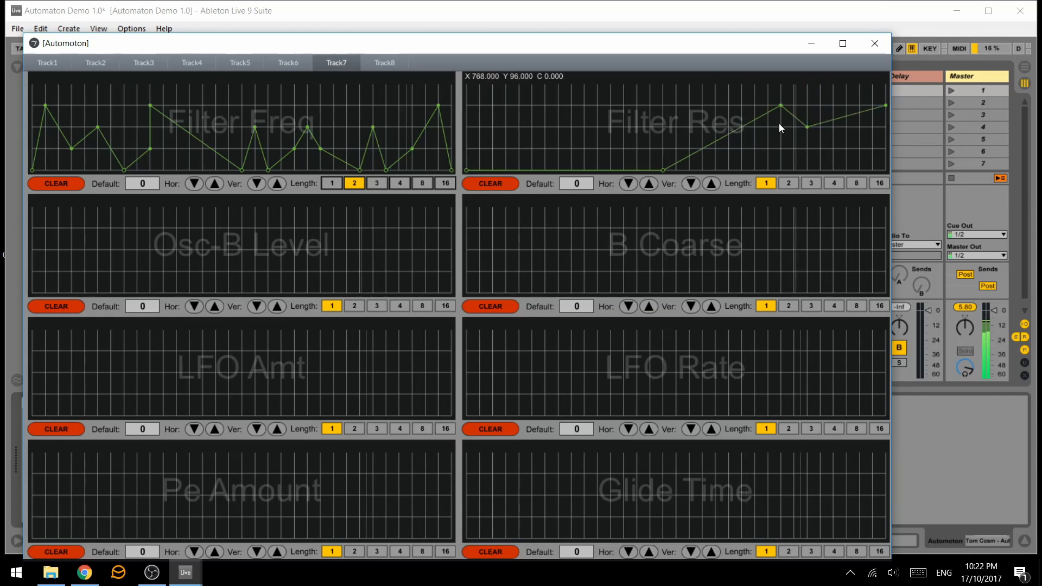
pyautogui.moveTo(886, 105); pyautogui.dragTo(878, 138)
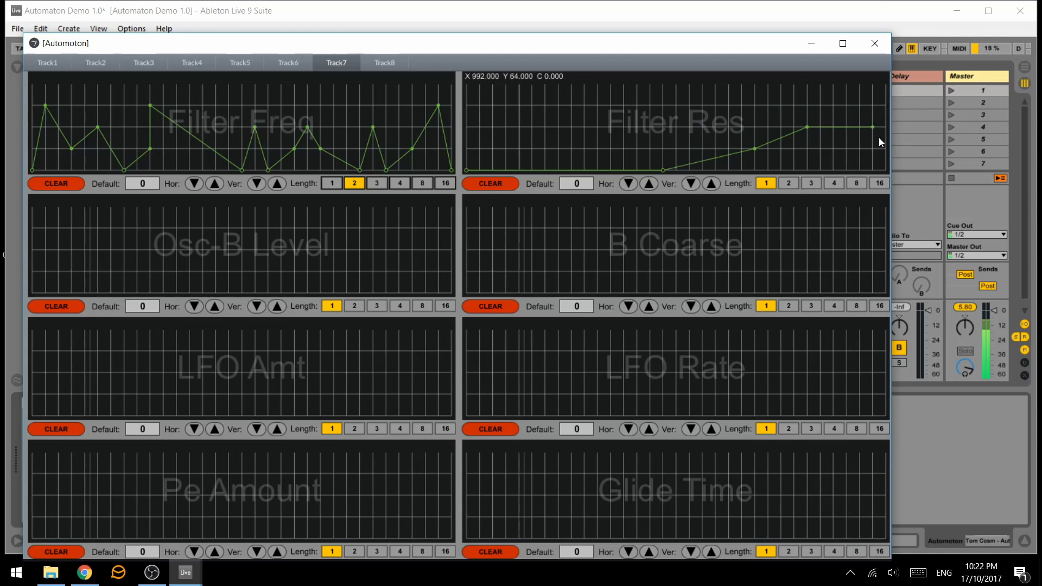
# Draw an upward-curving Osc-B Level envelope from zero to three-quarter height at length 4, and a flat quarter-height B Coarse envelope.
pyautogui.click(35, 292)
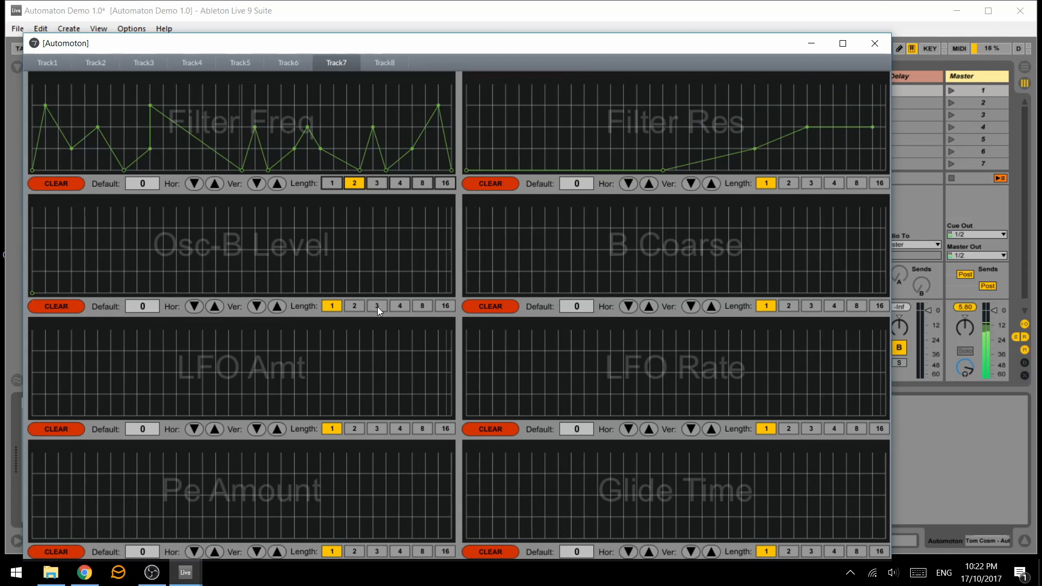
pyautogui.click(403, 308)
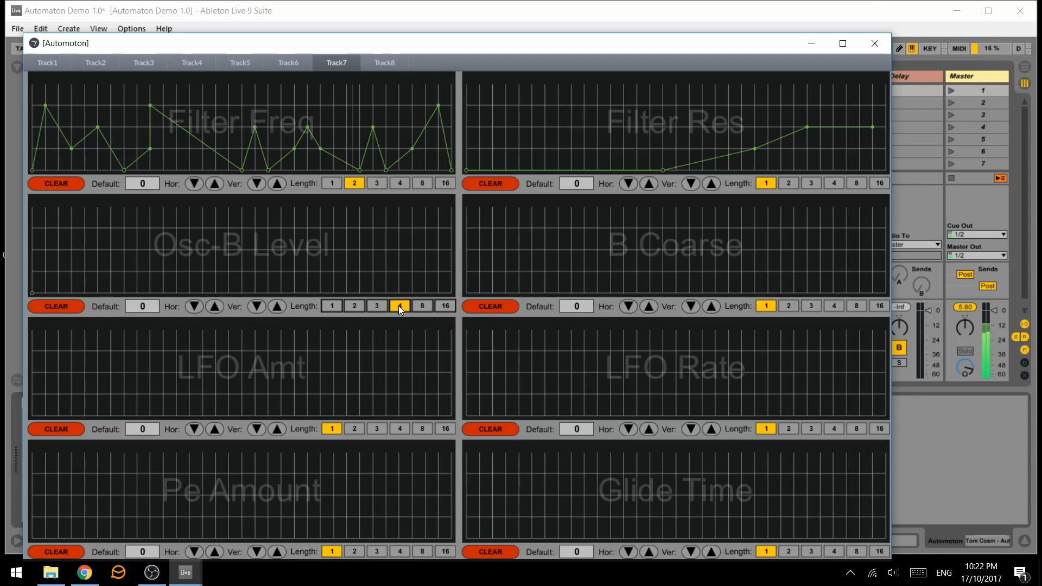
pyautogui.click(452, 227)
pyautogui.moveTo(274, 258); pyautogui.dragTo(267, 269)
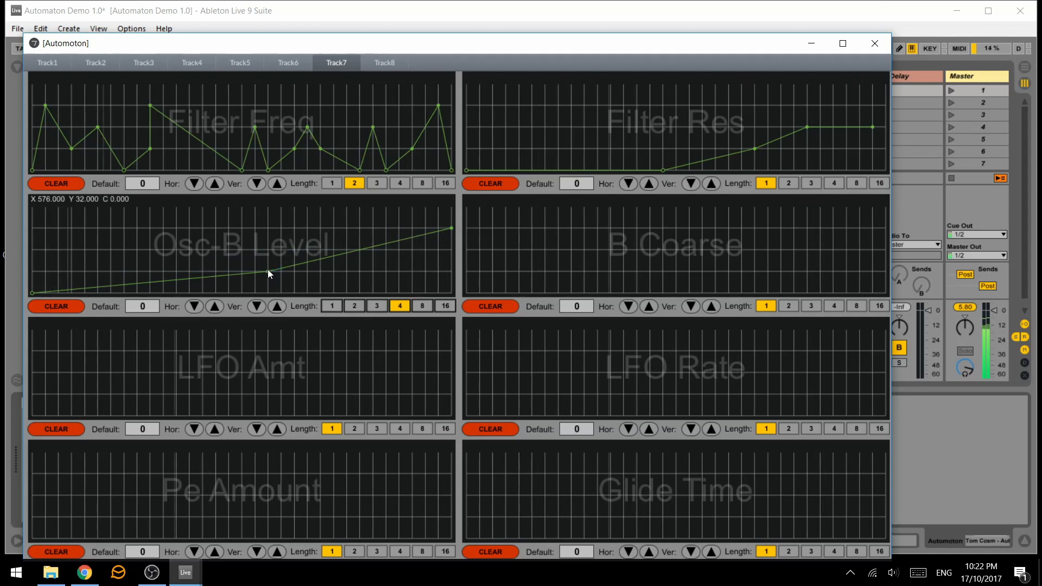
pyautogui.keyDown('shift'); pyautogui.click(268, 271); pyautogui.keyUp('shift')
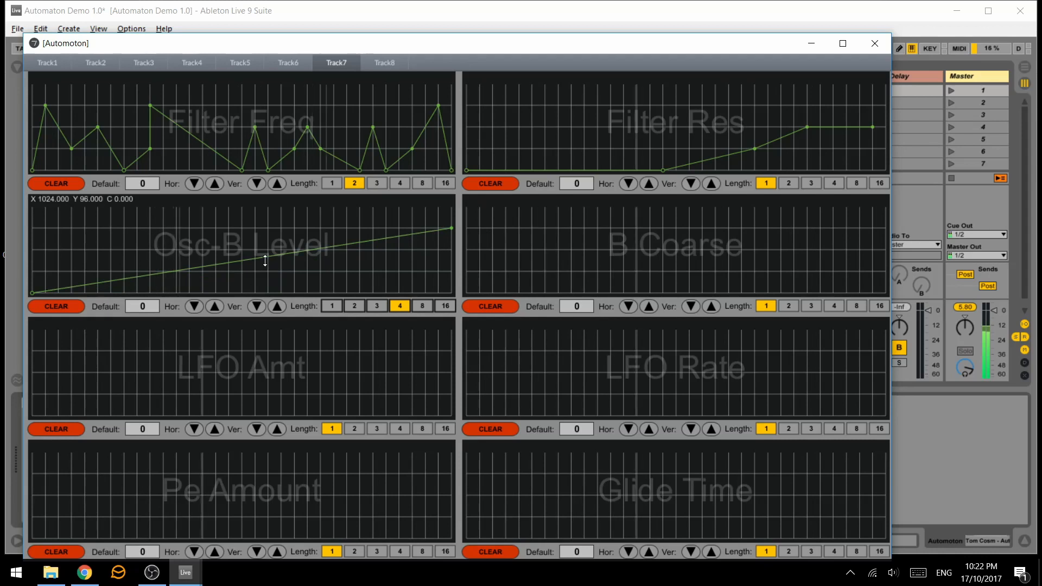
pyautogui.moveTo(264, 259); pyautogui.dragTo(264, 271)
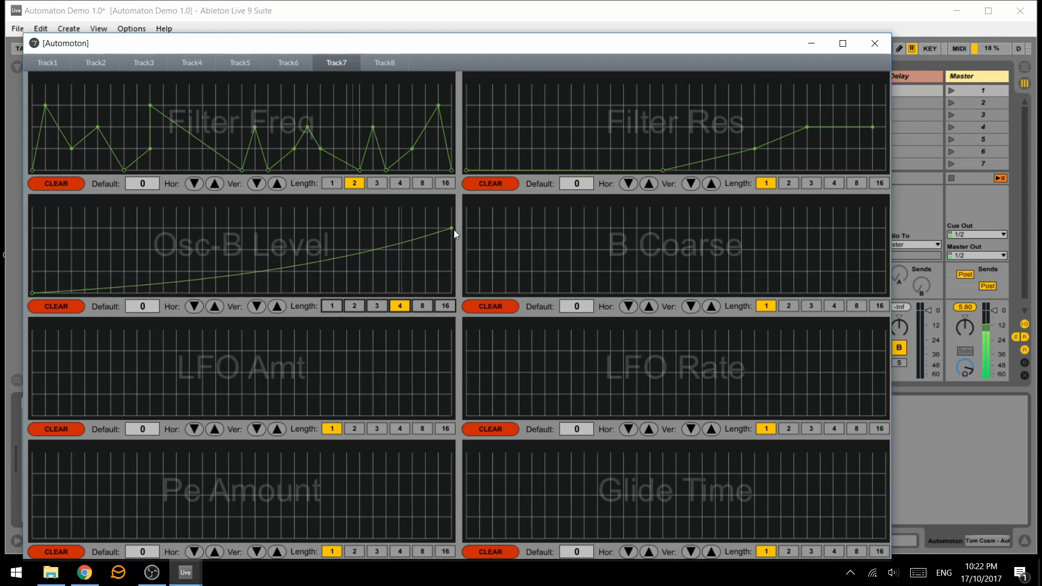
pyautogui.click(472, 271)
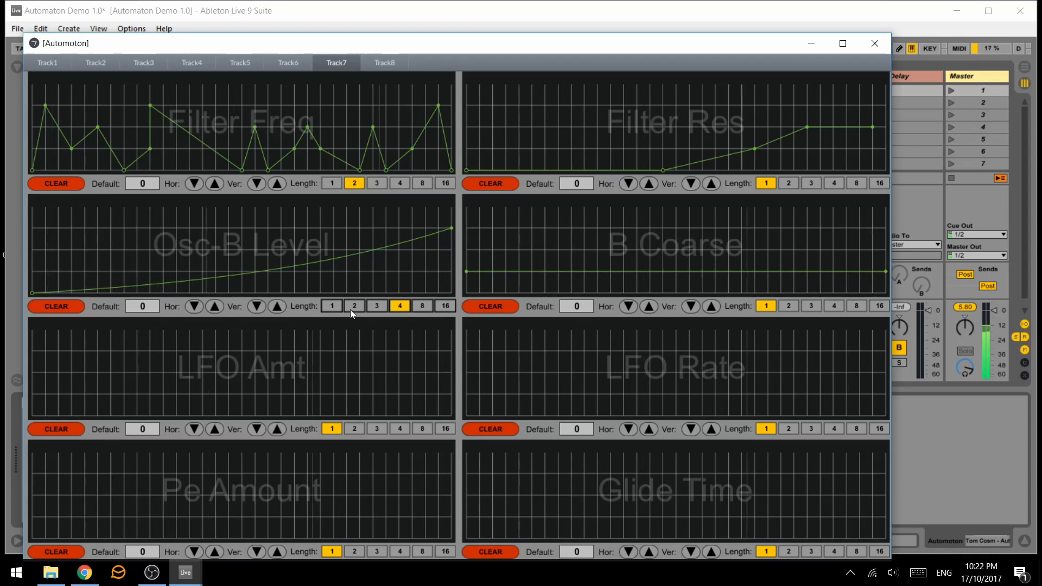
# Draw LFO Amt at zero until nearly halfway and ramping to three-quarter height, and LFO Rate flat at three-quarter height.
pyautogui.click(33, 416)
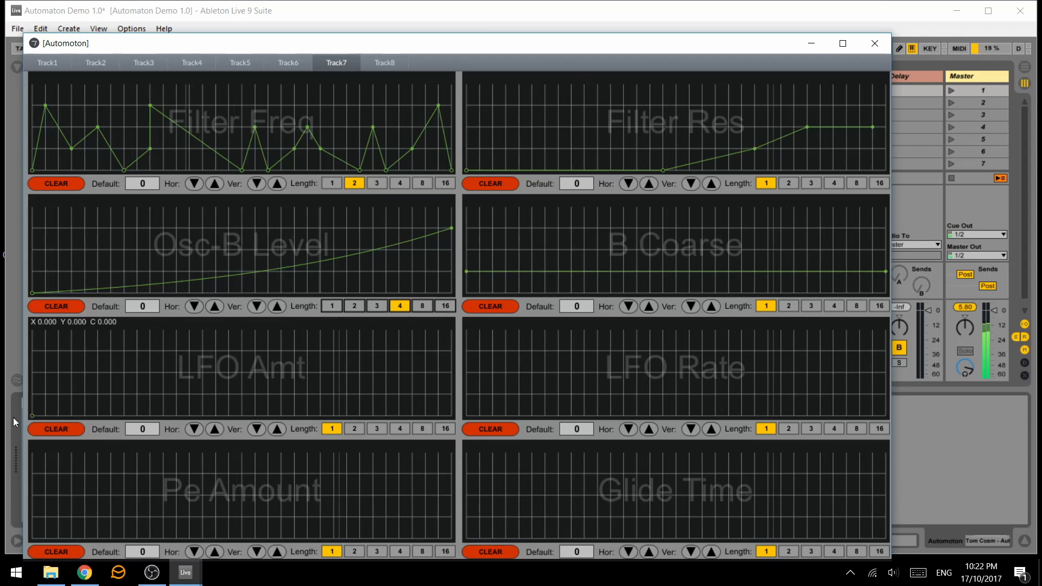
pyautogui.click(228, 413)
pyautogui.moveTo(294, 387); pyautogui.dragTo(461, 354)
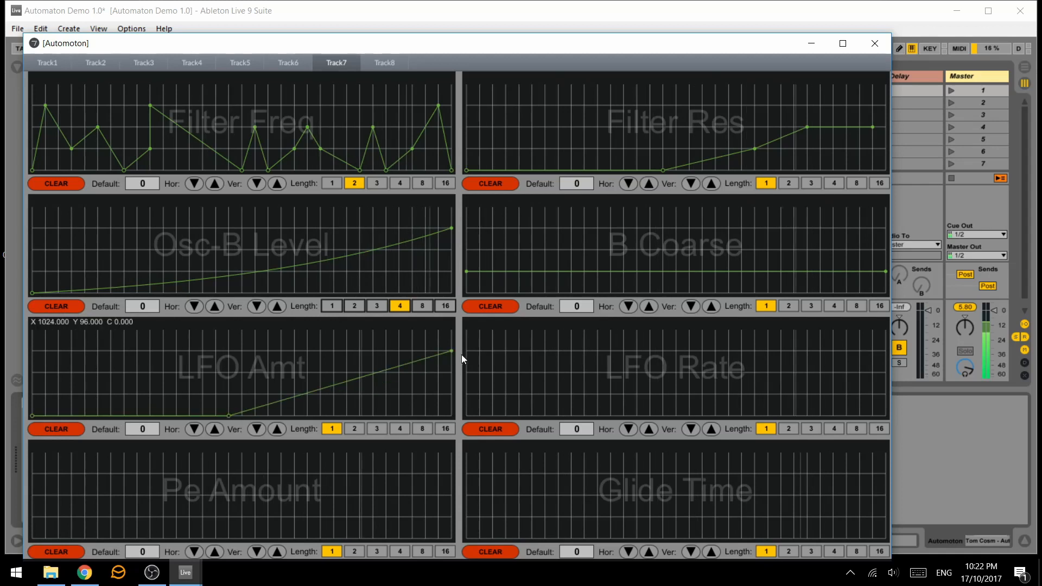
pyautogui.click(468, 352)
pyautogui.moveTo(591, 342); pyautogui.dragTo(900, 351)
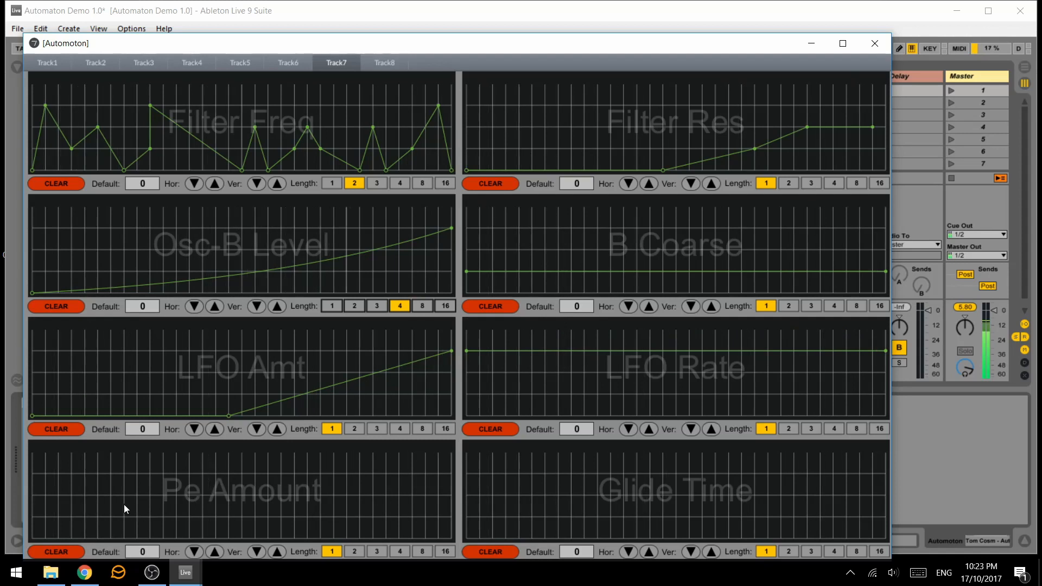
# Draw a V-shaped Glide Time envelope falling from half height to zero just past the middle and back, with length 8.
pyautogui.moveTo(466, 453); pyautogui.dragTo(884, 452)
pyautogui.click(857, 551)
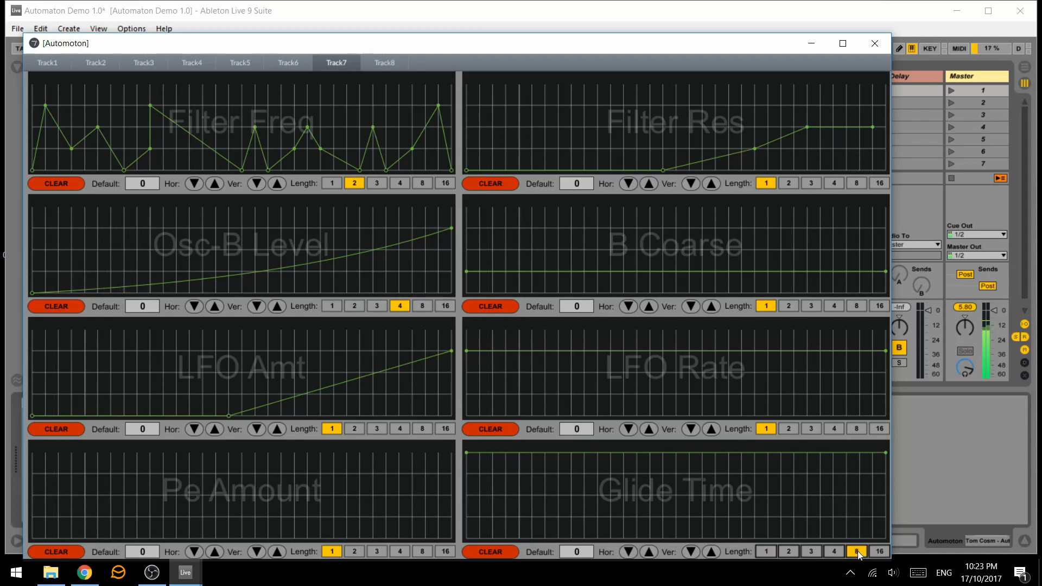
pyautogui.moveTo(693, 502); pyautogui.dragTo(685, 551)
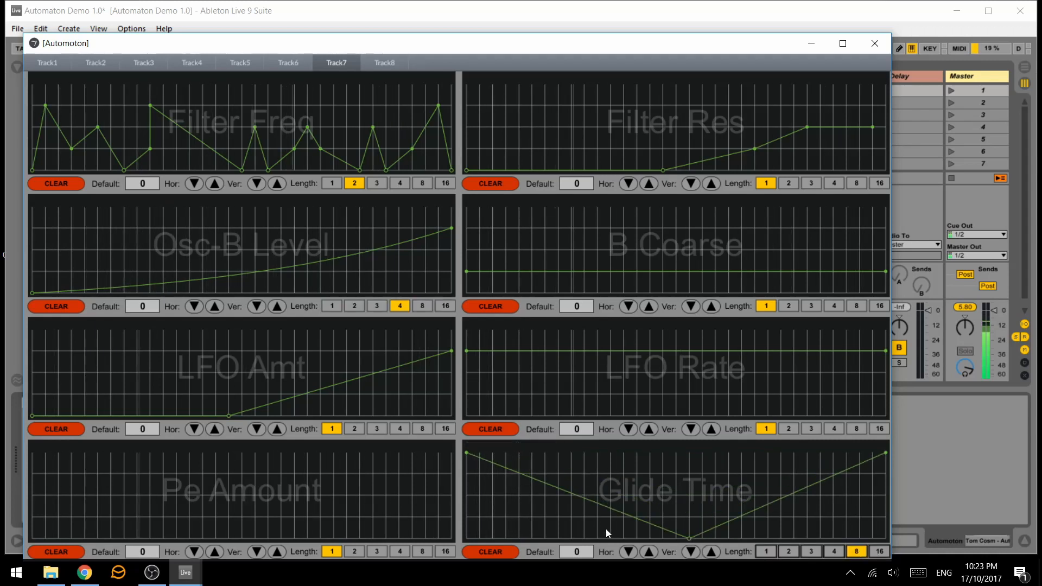
pyautogui.moveTo(466, 454); pyautogui.dragTo(470, 494)
pyautogui.moveTo(885, 453); pyautogui.dragTo(885, 496)
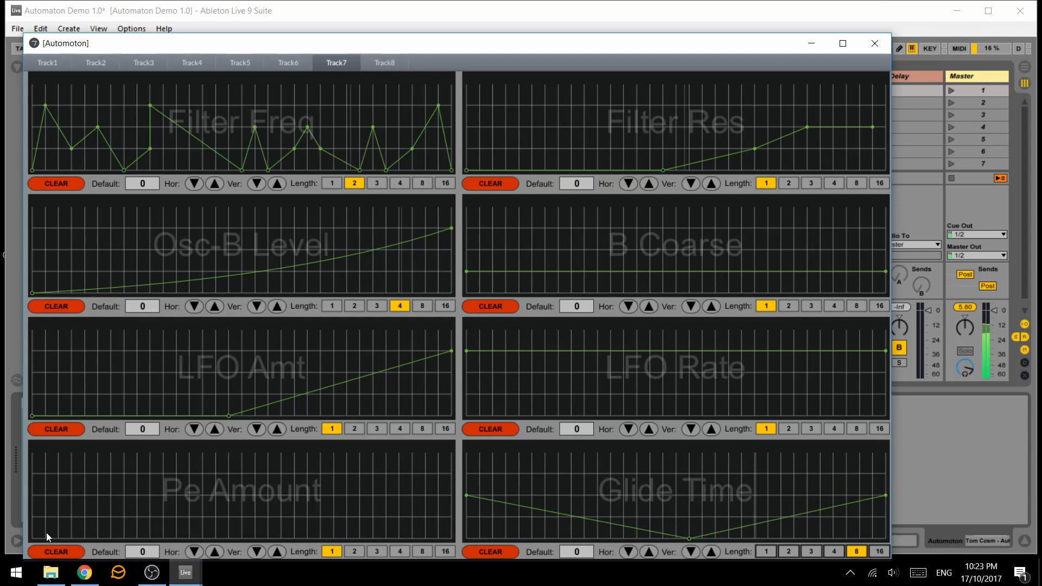
# Draw a Pe Amount envelope: rise to a quarter-height plateau, peak at three-quarter height, dip to quarter height, and end at full height.
pyautogui.click(33, 538)
pyautogui.click(163, 517)
pyautogui.click(241, 516)
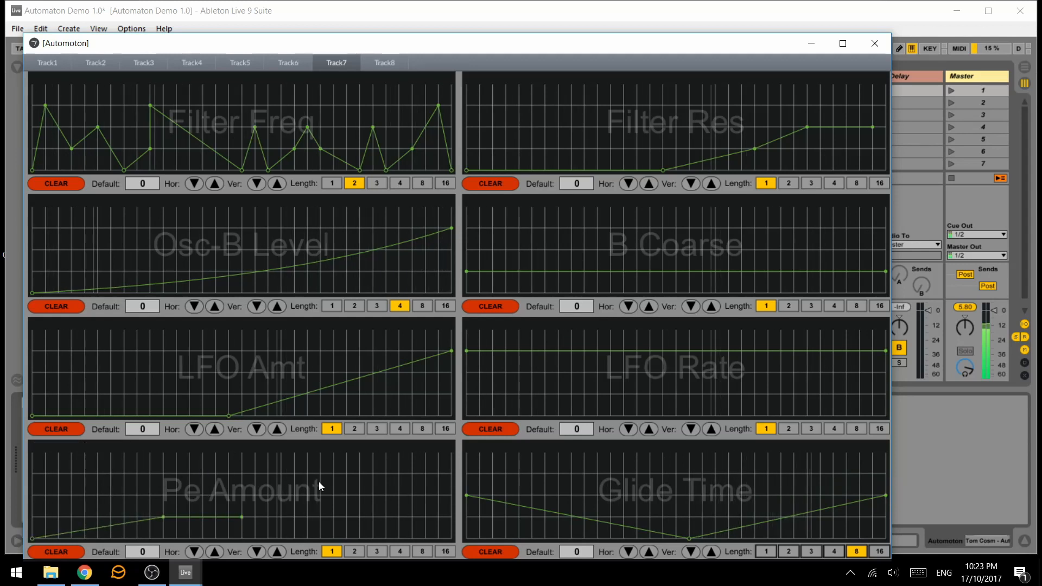
pyautogui.click(333, 473)
pyautogui.click(400, 517)
pyautogui.click(452, 452)
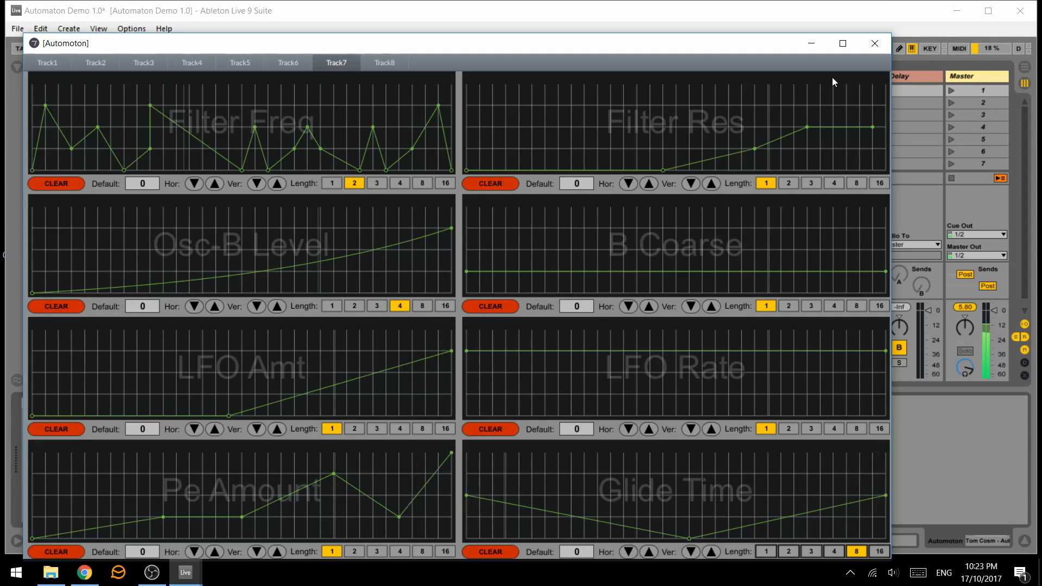
# Look through the envelope lanes of the other tracks from Track8 back to Track1, and shift the editor aside to expose the device.
pyautogui.click(392, 63)
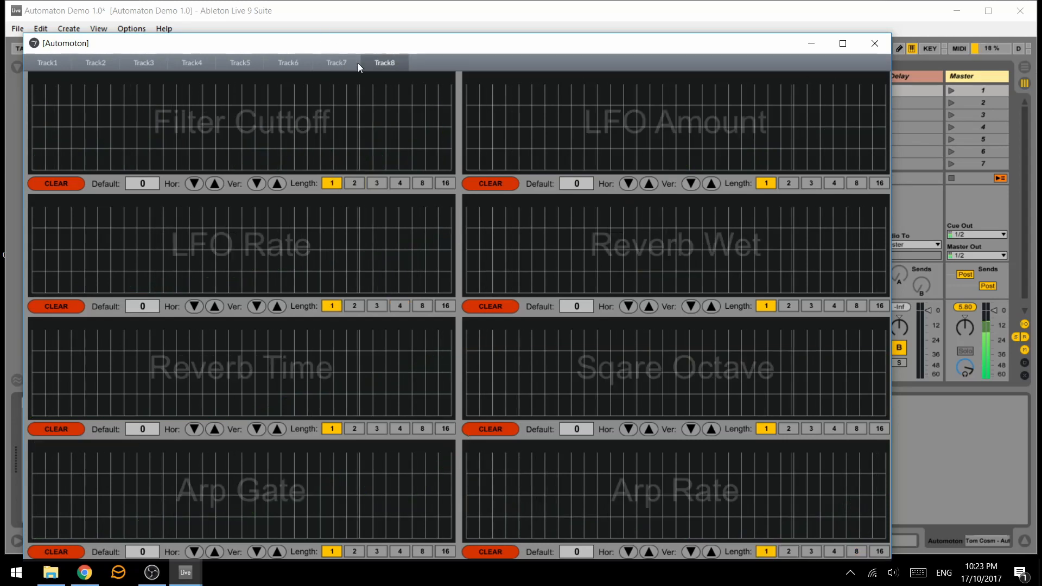
pyautogui.click(346, 63)
pyautogui.click(220, 63)
pyautogui.click(192, 63)
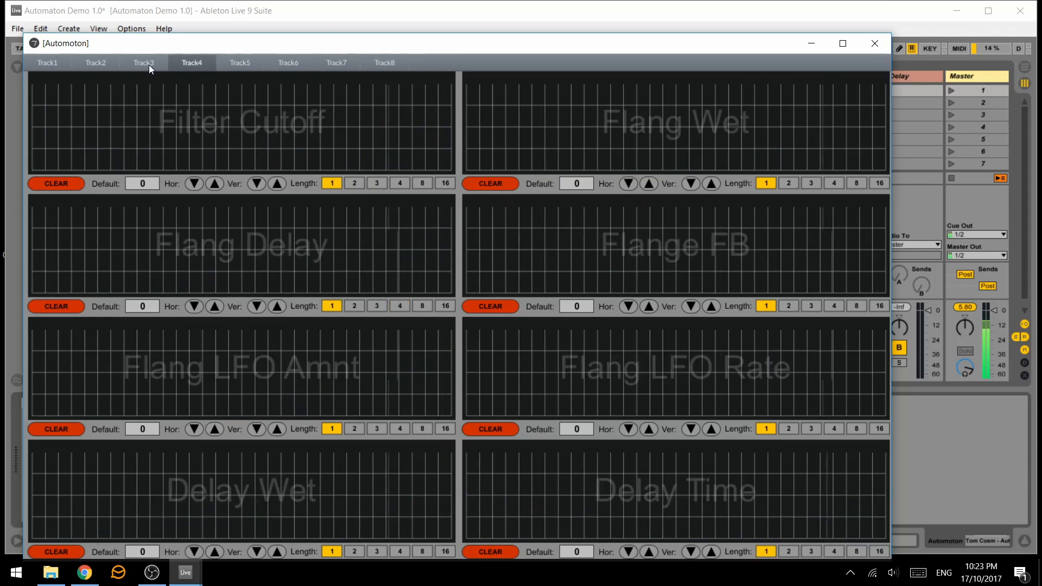
pyautogui.click(143, 63)
pyautogui.click(96, 63)
pyautogui.click(48, 63)
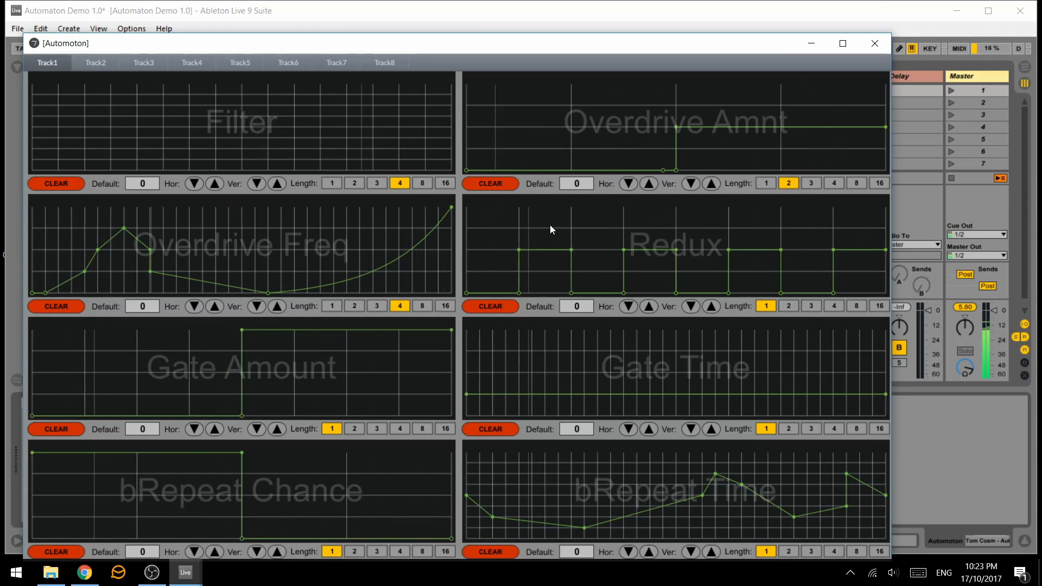
pyautogui.moveTo(425, 47); pyautogui.dragTo(458, 46)
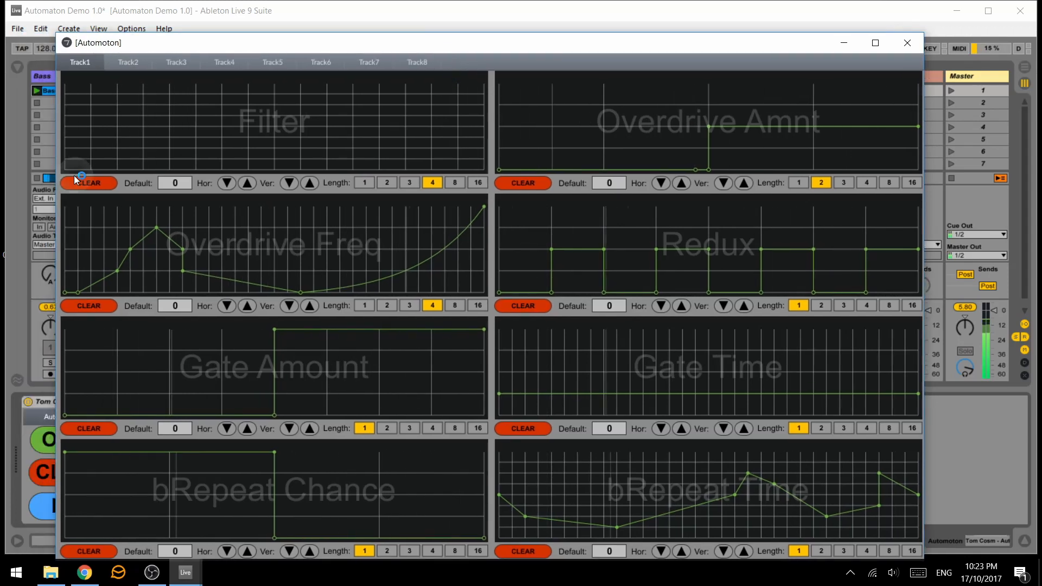
# Draw a zigzag Filter envelope on Track1 with a seven-eighths-height peak a quarter across and a smaller peak just past the middle.
pyautogui.moveTo(117, 137)
pyautogui.mouseDown()
pyautogui.moveTo(296, 113)
pyautogui.moveTo(391, 142)
pyautogui.mouseUp()
pyautogui.click(470, 135)
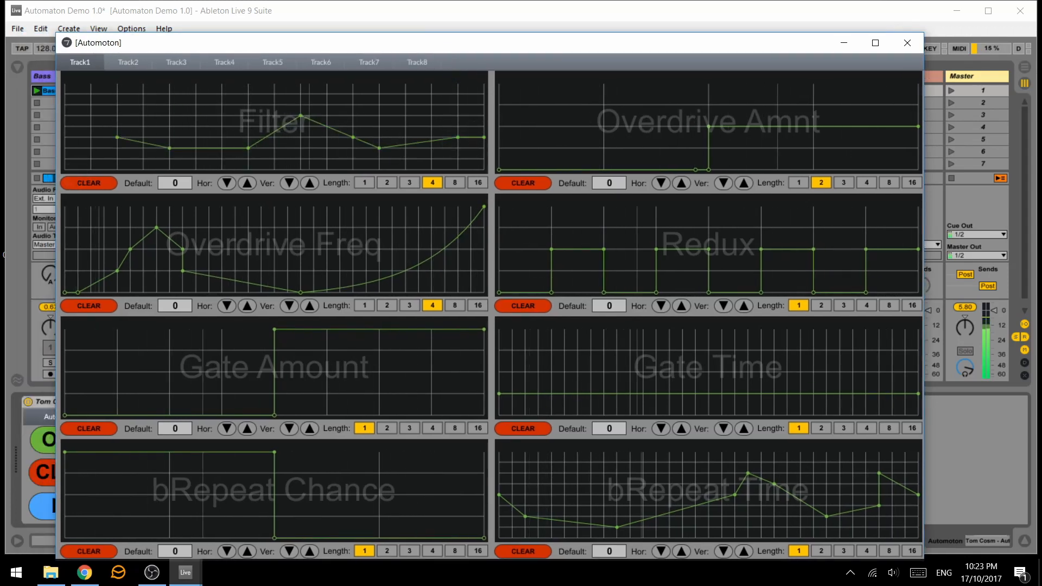
pyautogui.click(177, 91)
pyautogui.click(87, 140)
# Add three half-height points to Track1's Overdrive Freq envelope and one three-quarter-height point near the start of Redux.
pyautogui.click(249, 250)
pyautogui.click(340, 250)
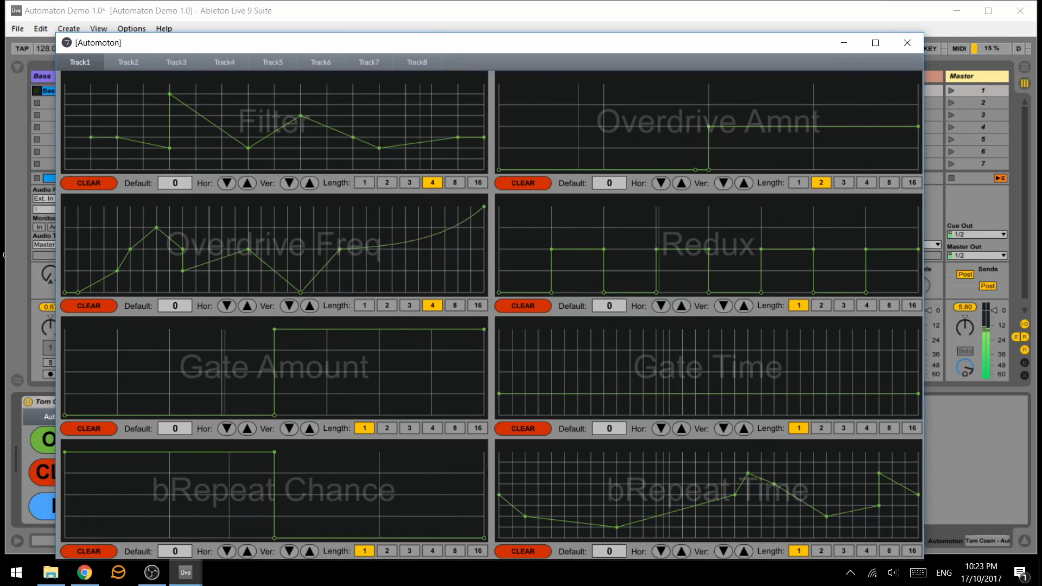
pyautogui.click(406, 249)
pyautogui.click(551, 229)
pyautogui.doubleClick(243, 46)
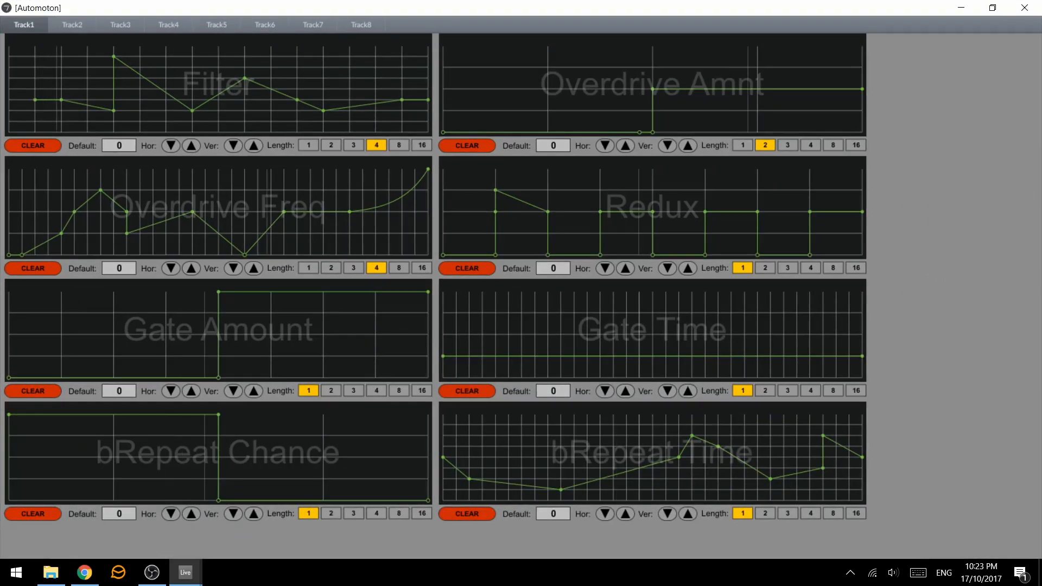
pyautogui.doubleClick(167, 26)
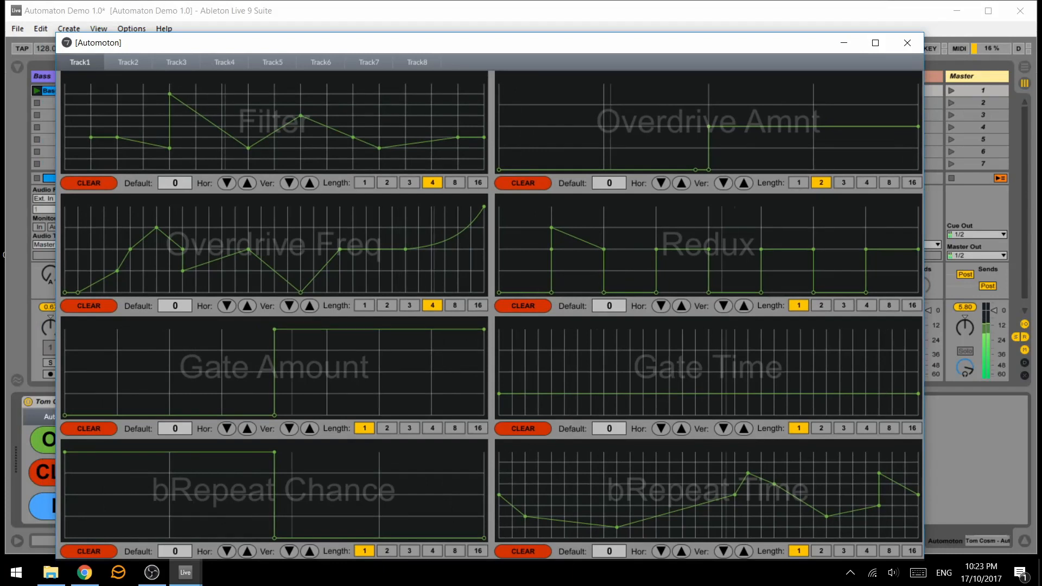
# Draw a Filter Cutoff envelope on Track4: flat at half height, down to a quarter-height plateau, and rising steeply to three-quarter height.
pyautogui.click(224, 62)
pyautogui.click(179, 126)
pyautogui.click(274, 127)
pyautogui.click(340, 147)
pyautogui.click(403, 143)
pyautogui.click(419, 105)
# Draw a flat half-height Flang Wet line from about a fifth across to just past the middle, and shift the editor slightly upward.
pyautogui.click(577, 127)
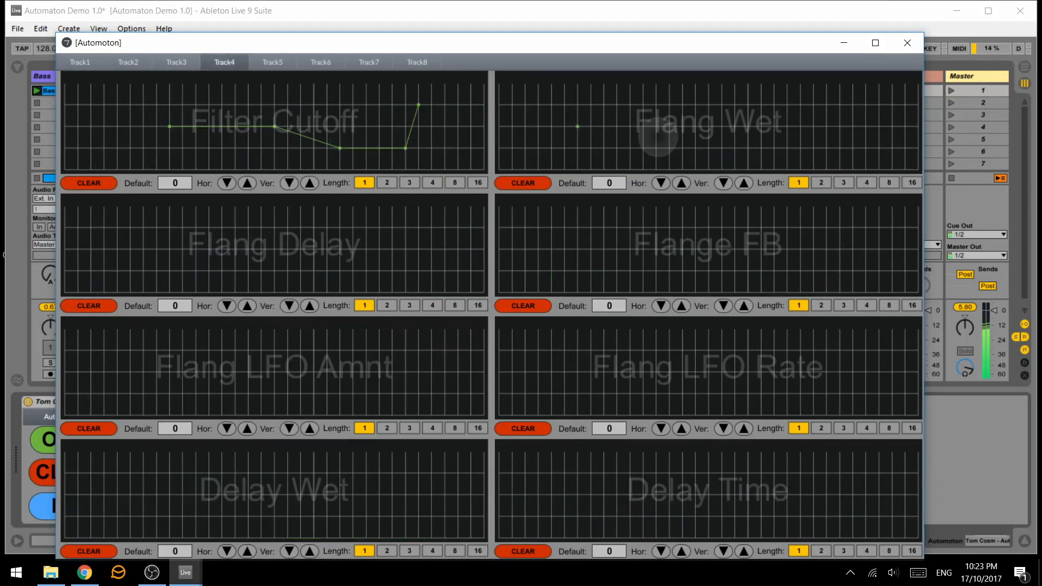
pyautogui.click(656, 126)
pyautogui.click(721, 127)
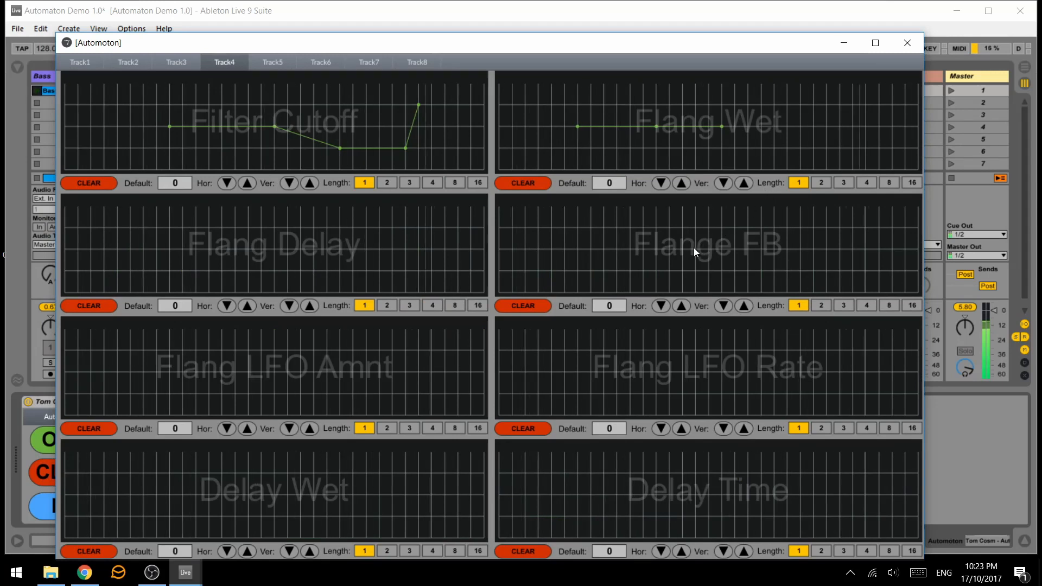
pyautogui.moveTo(515, 42); pyautogui.dragTo(521, 32)
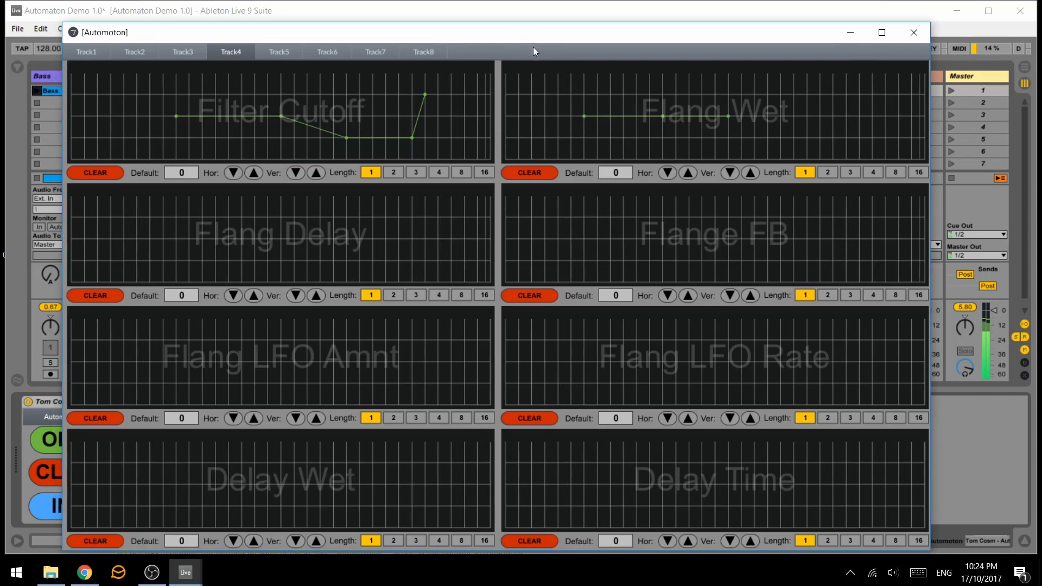